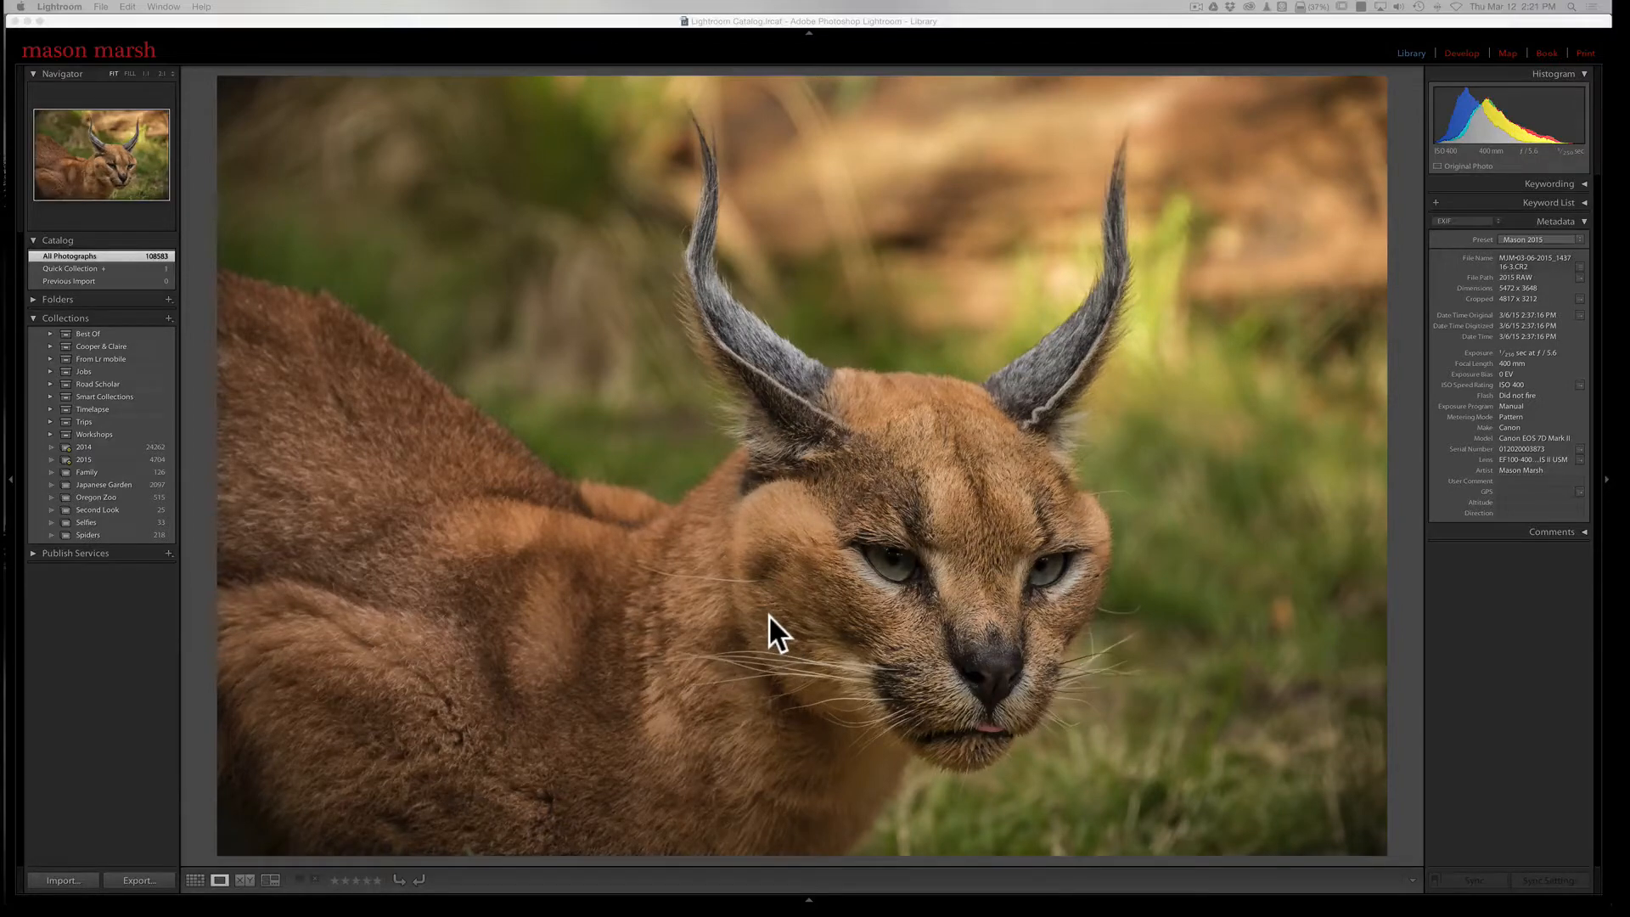
Step: Open the full export settings for the displayed photo and enlarge the dialog so more of its options fit
{"action": "left_click", "coordinate": [793, 394]}
{"action": "right_click", "coordinate": [792, 394]}
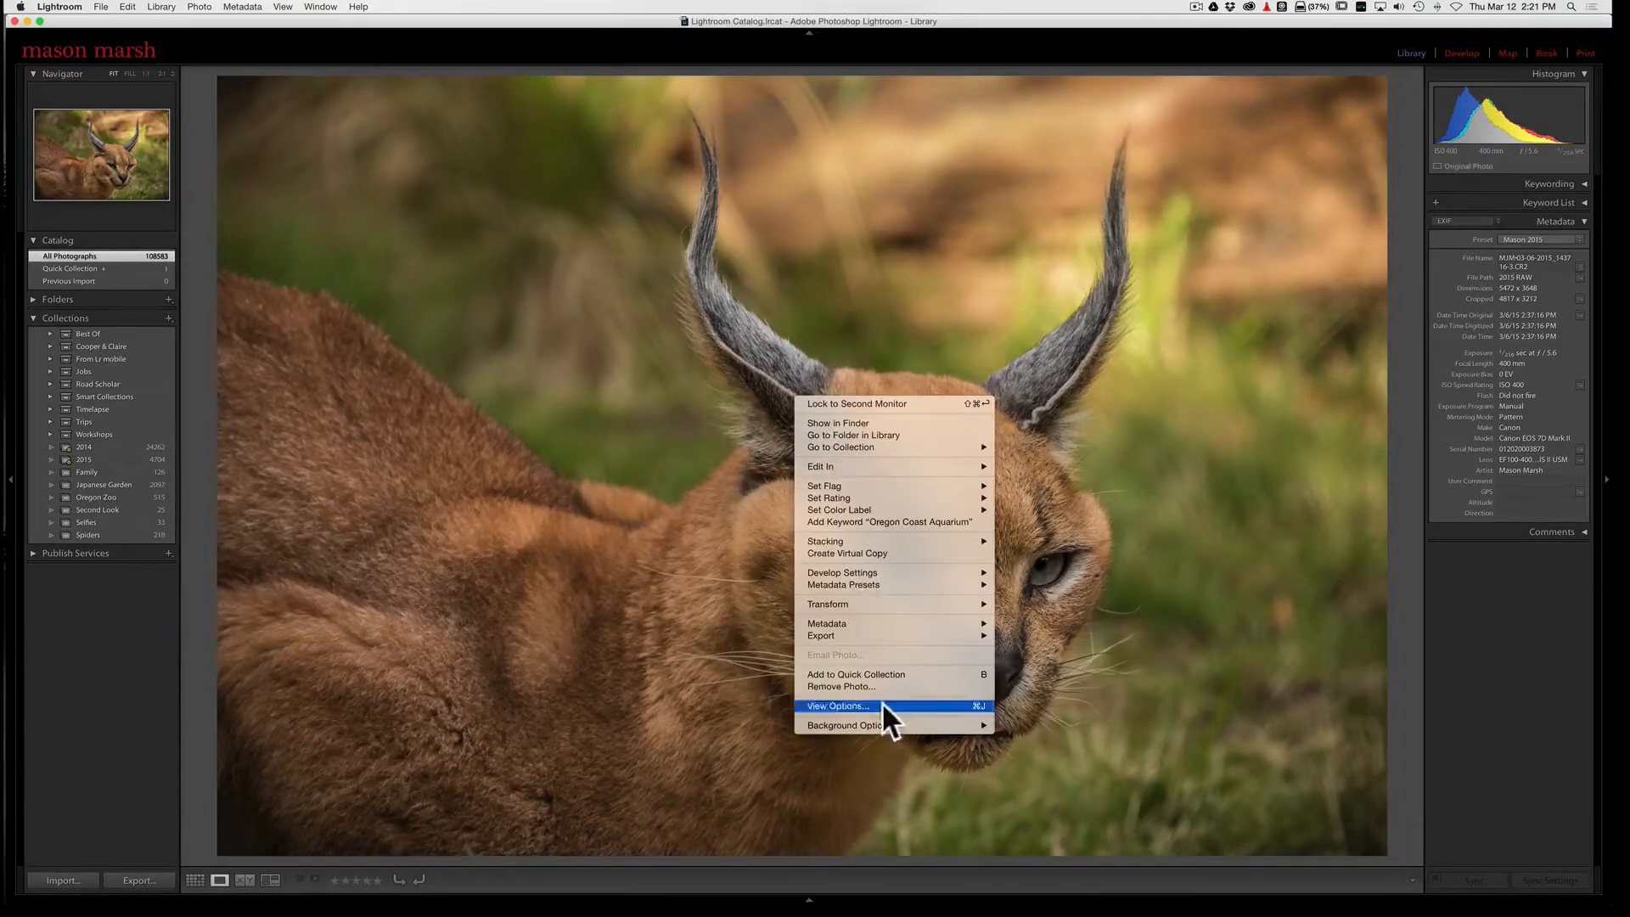
{"action": "mouse_move", "coordinate": [862, 635]}
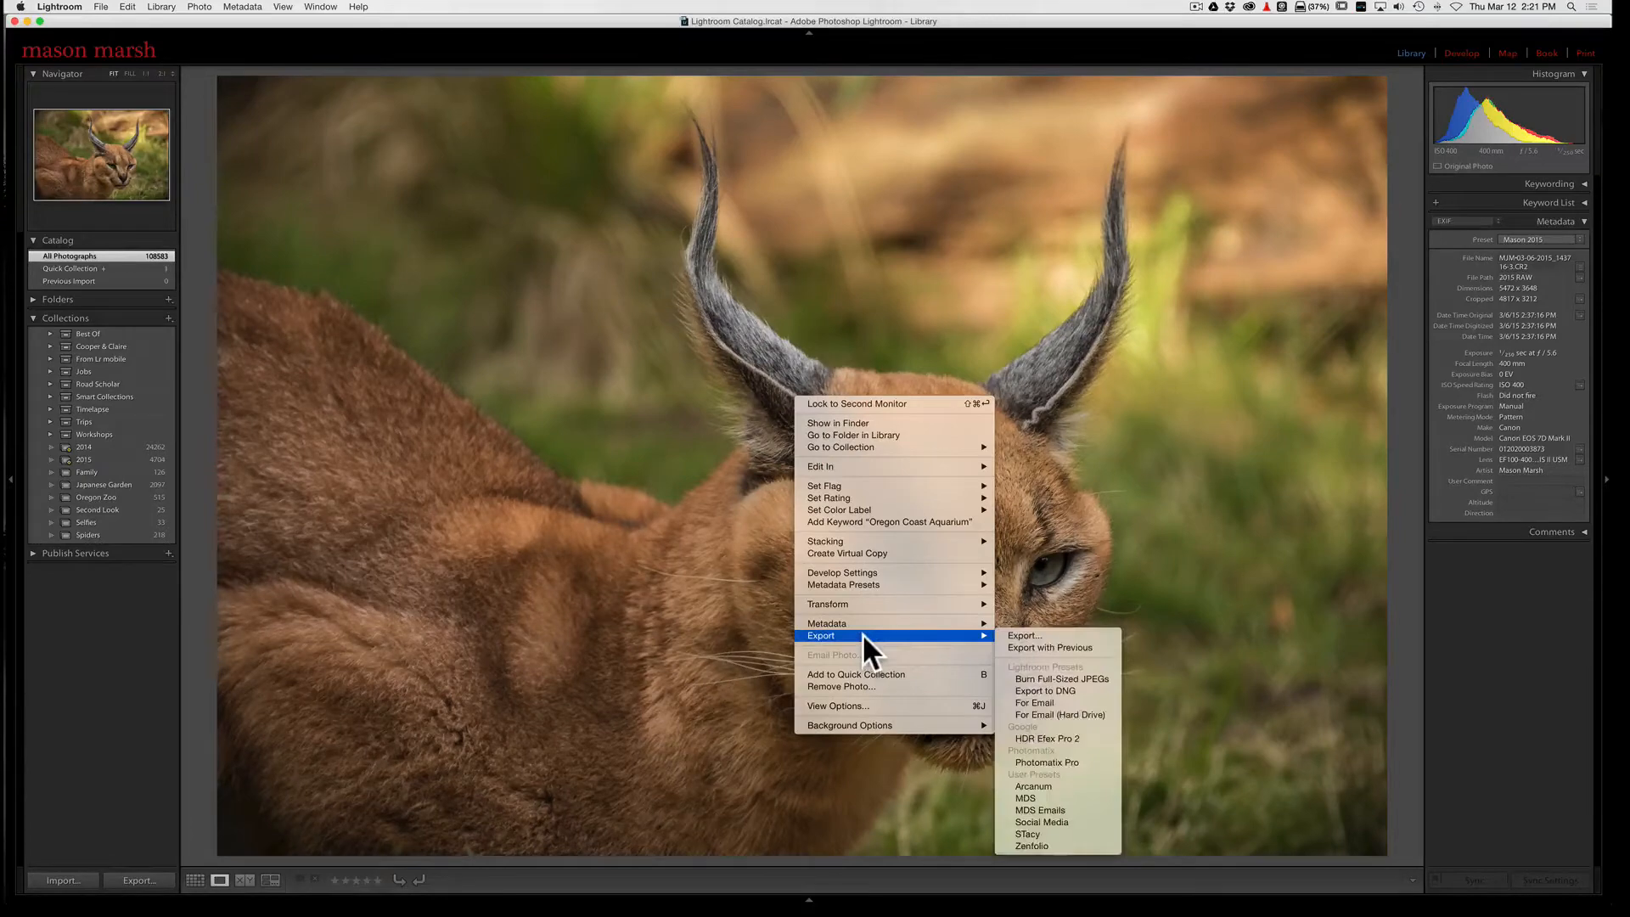
{"action": "left_click", "coordinate": [1030, 635]}
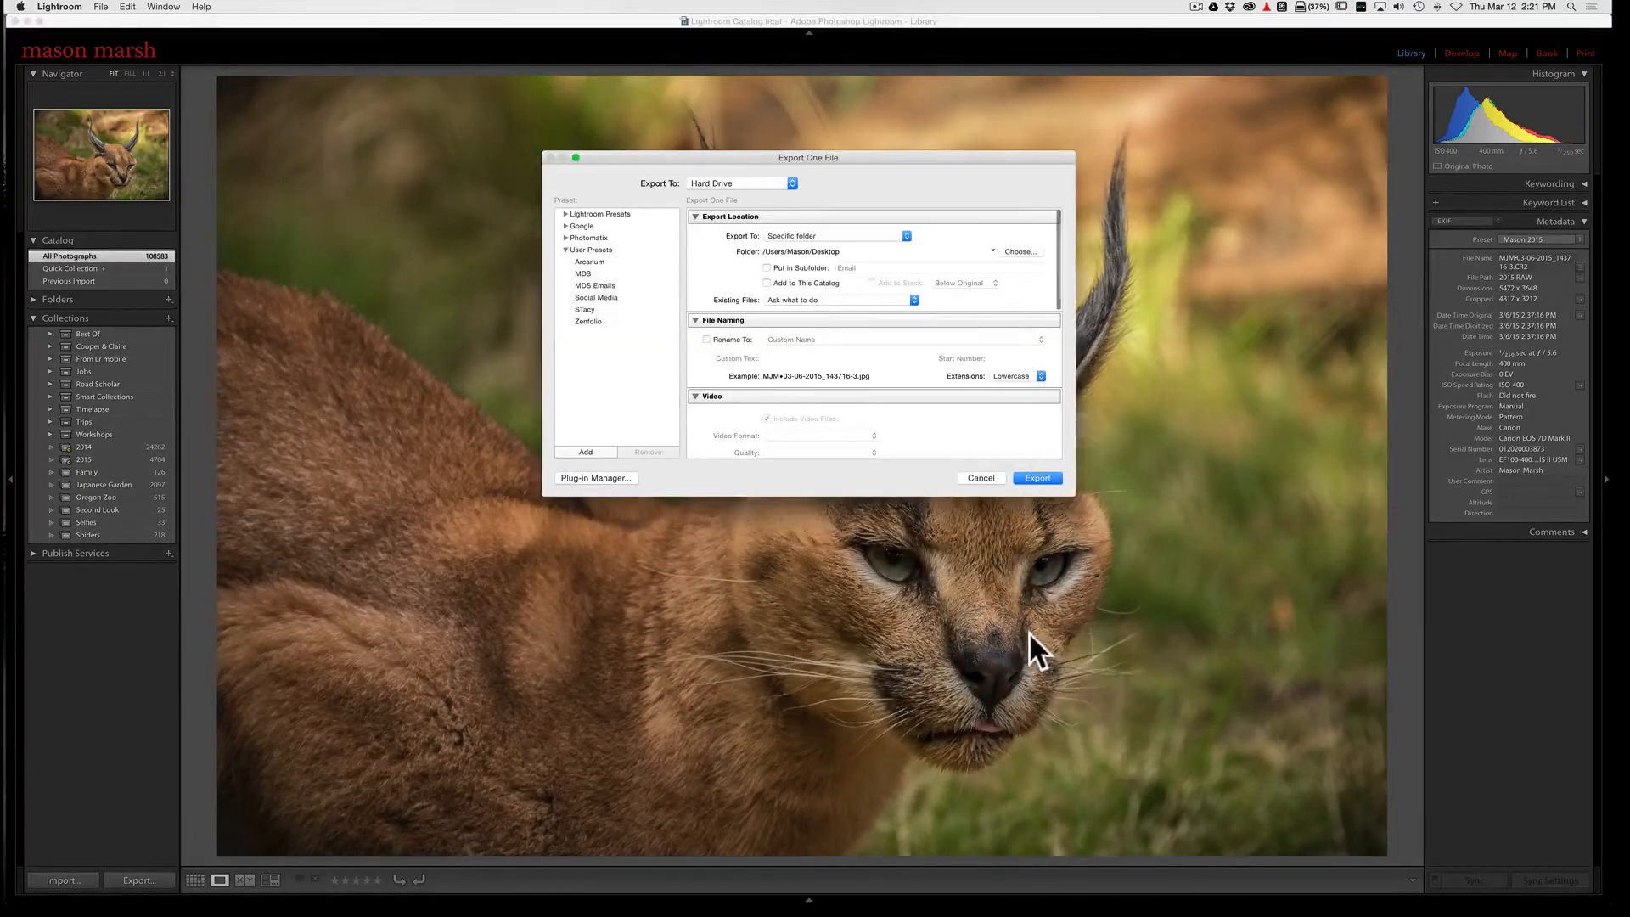
{"action": "left_click_drag", "start_coordinate": [1066, 491], "coordinate": [1129, 689]}
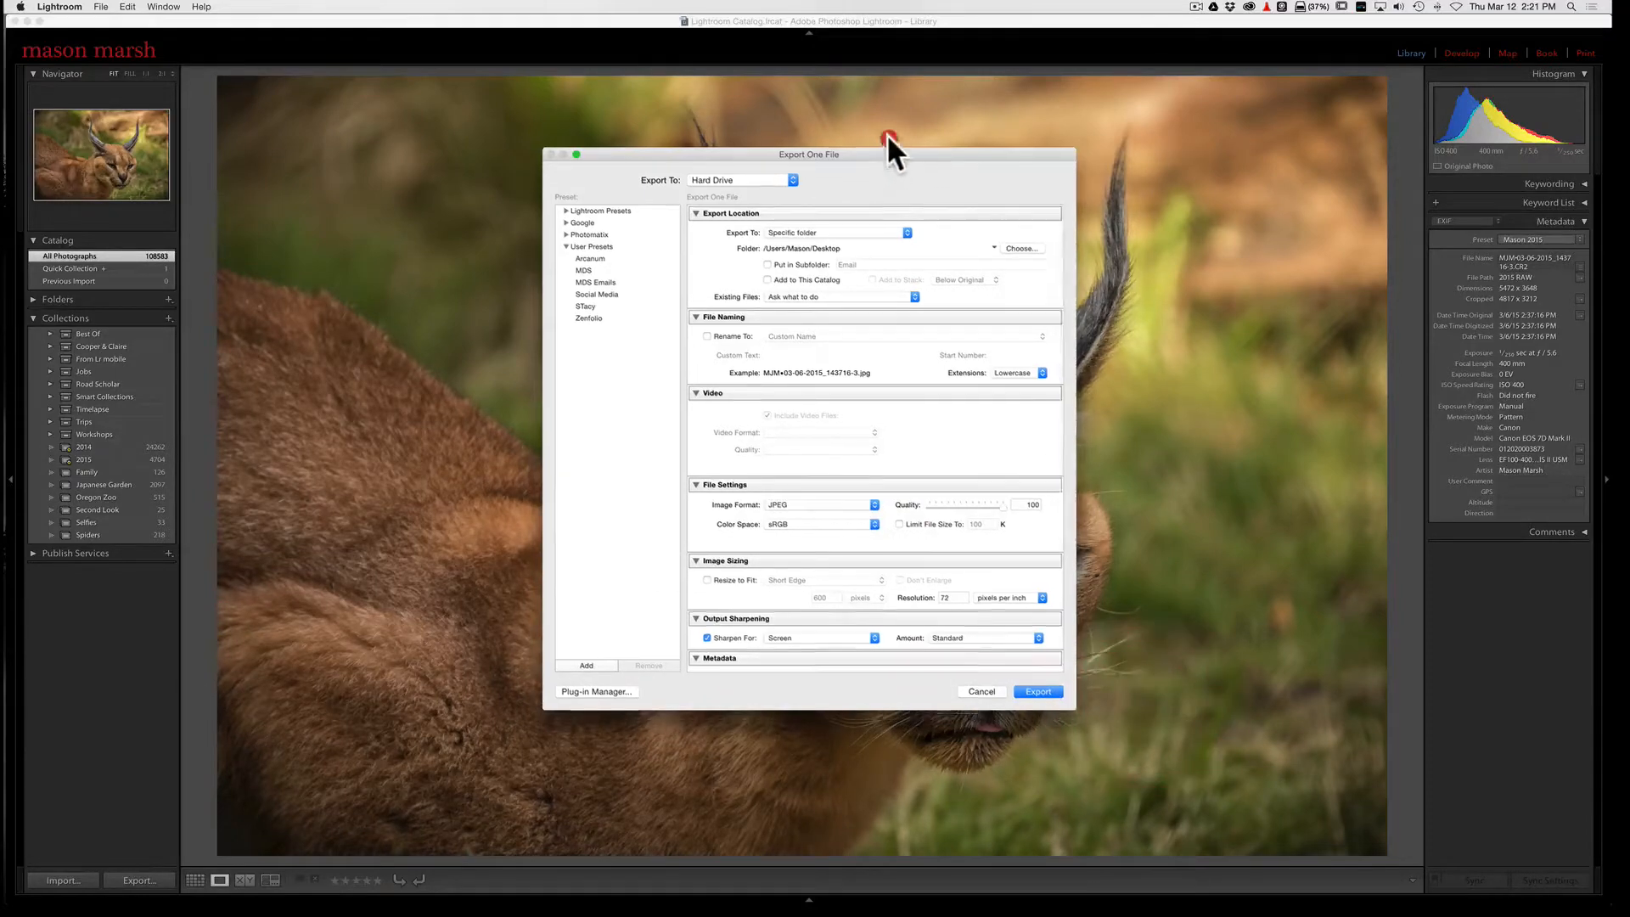
{"action": "left_click_drag", "start_coordinate": [887, 153], "coordinate": [900, 93]}
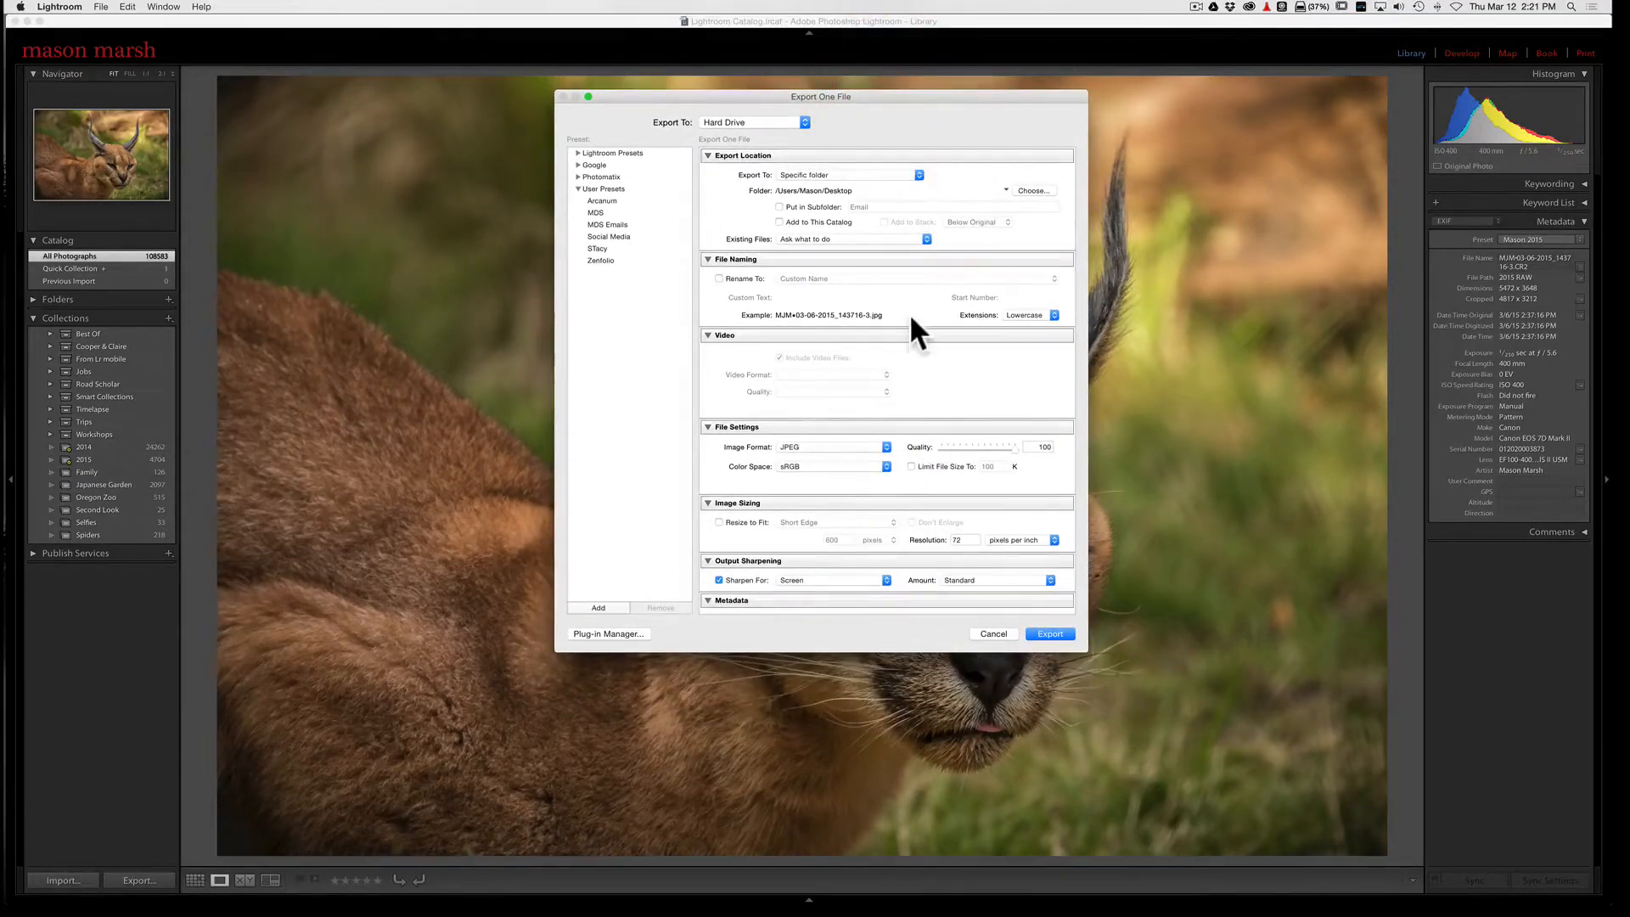
Step: Open the watermark editor from the export's watermarking options and enlarge its window
{"action": "scroll", "coordinate": [909, 309], "scroll_direction": "down", "scroll_amount": 3}
{"action": "scroll", "coordinate": [909, 309], "scroll_direction": "down", "scroll_amount": 3}
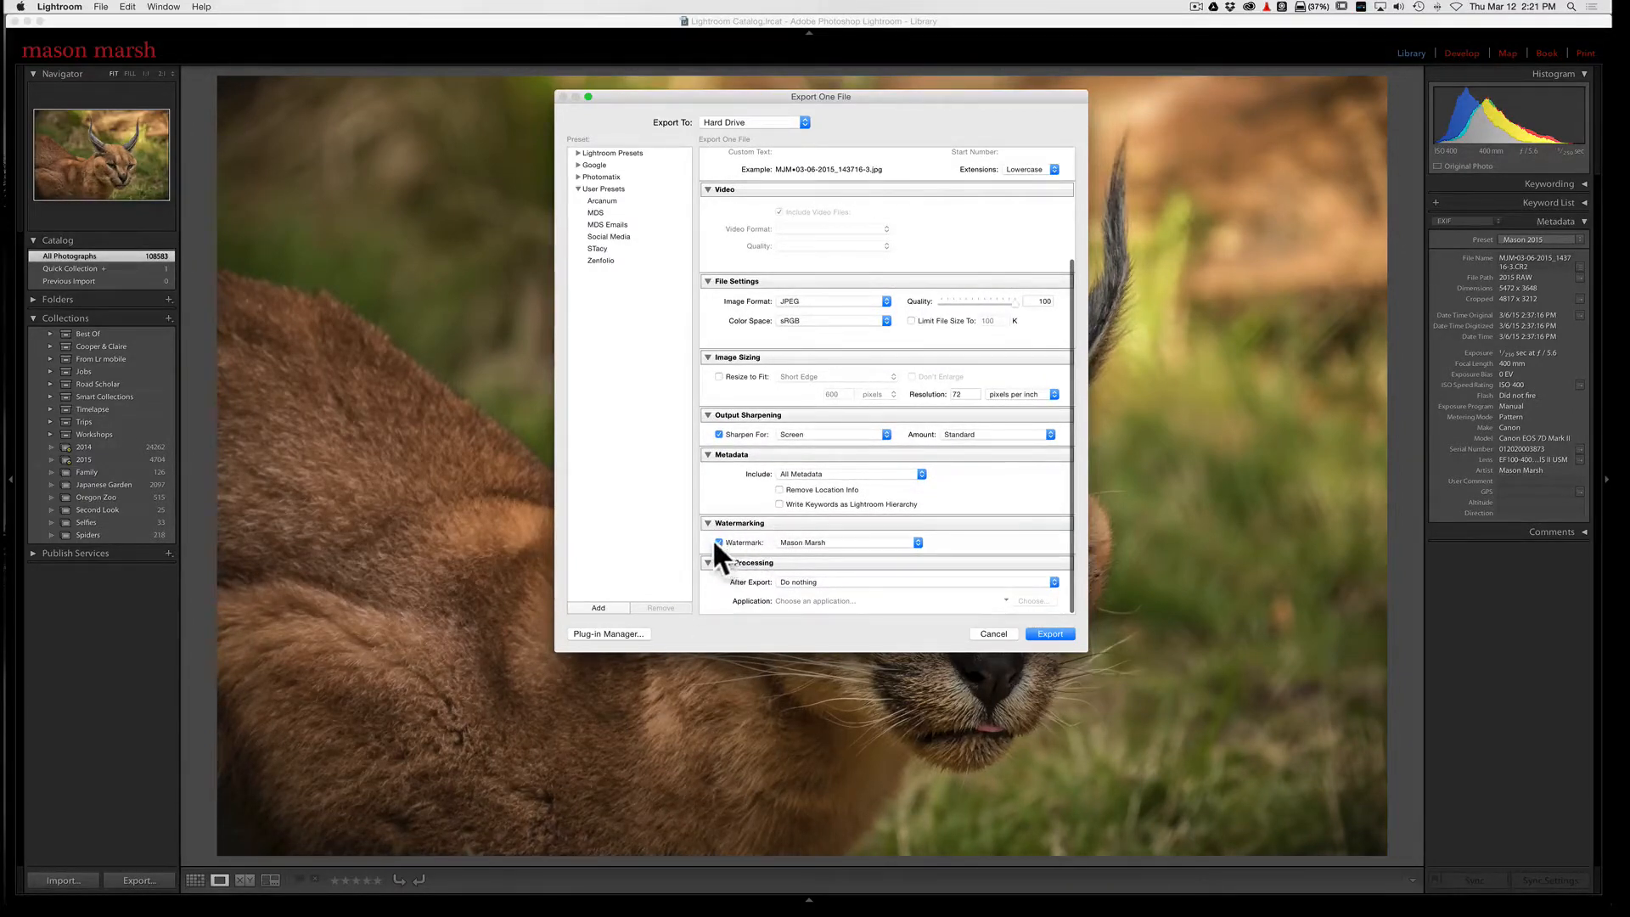
{"action": "left_click", "coordinate": [917, 542]}
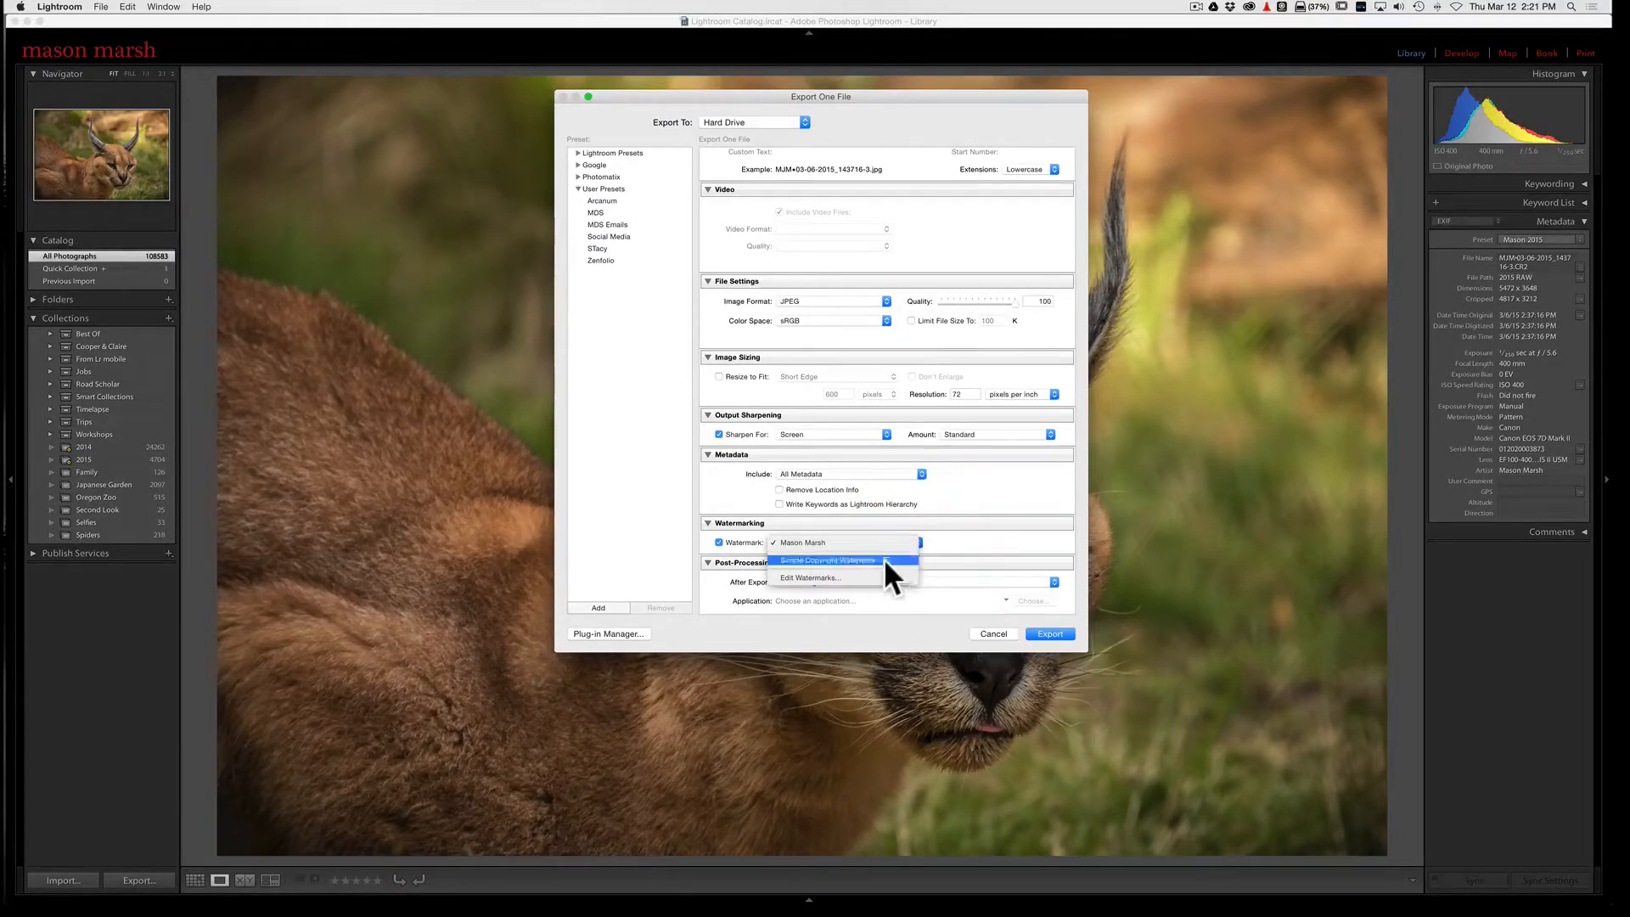
{"action": "left_click", "coordinate": [807, 578]}
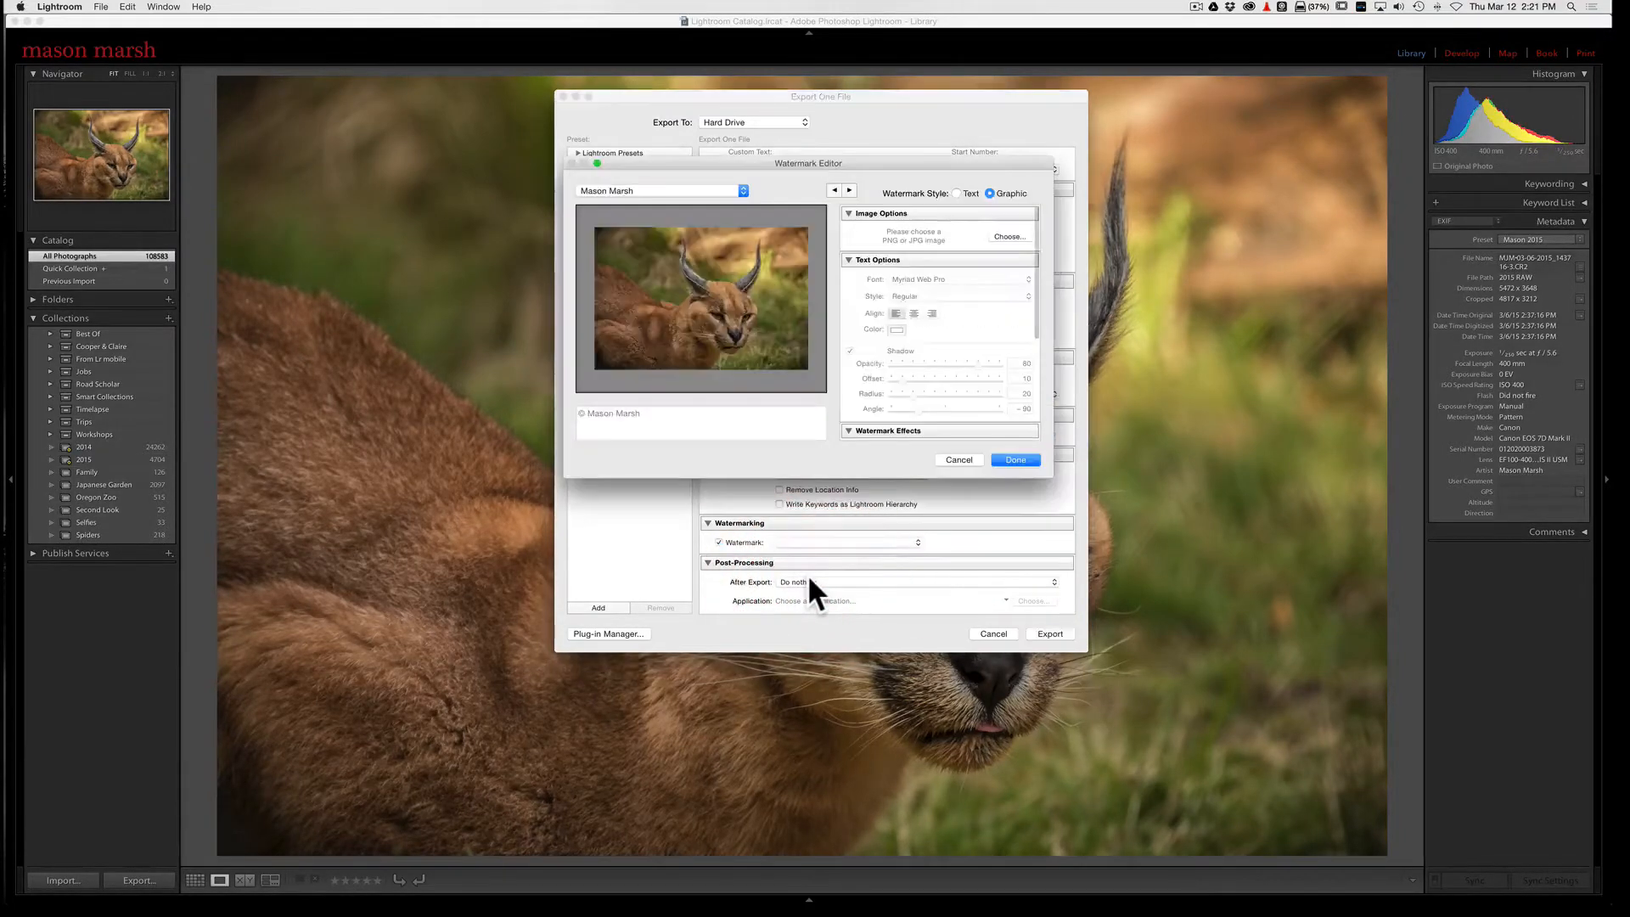
{"action": "left_click_drag", "start_coordinate": [1053, 477], "coordinate": [1290, 737]}
{"action": "left_click_drag", "start_coordinate": [923, 161], "coordinate": [734, 132]}
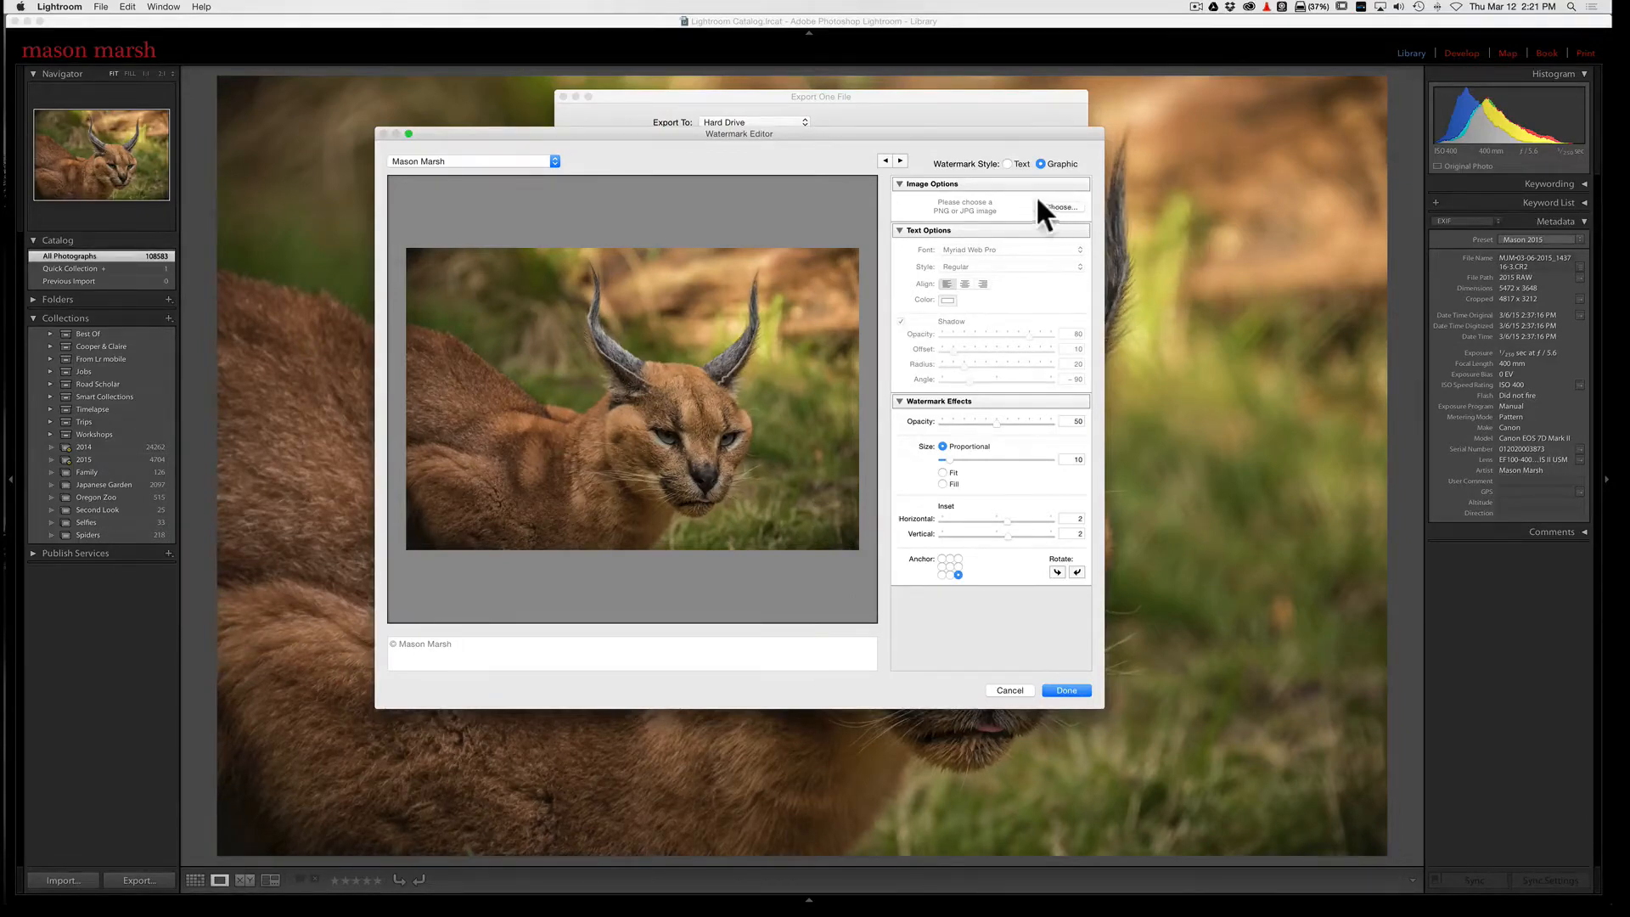
Step: Switch the watermark to the Text style and set its font to Papyrus Regular
{"action": "left_click", "coordinate": [1006, 163]}
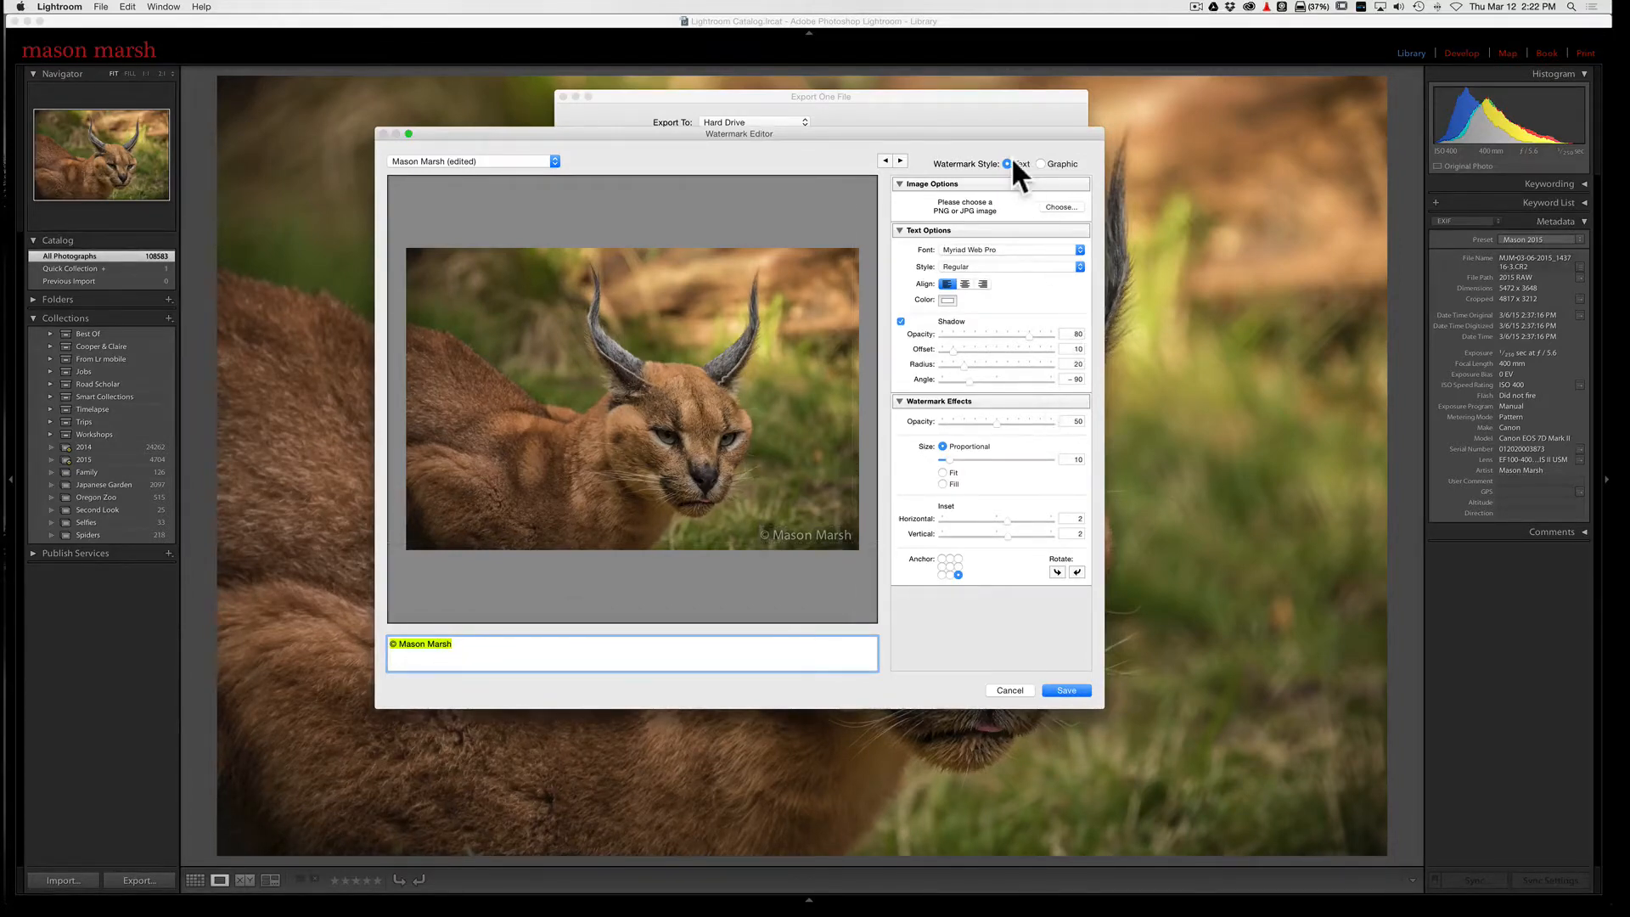
{"action": "left_click", "coordinate": [970, 248]}
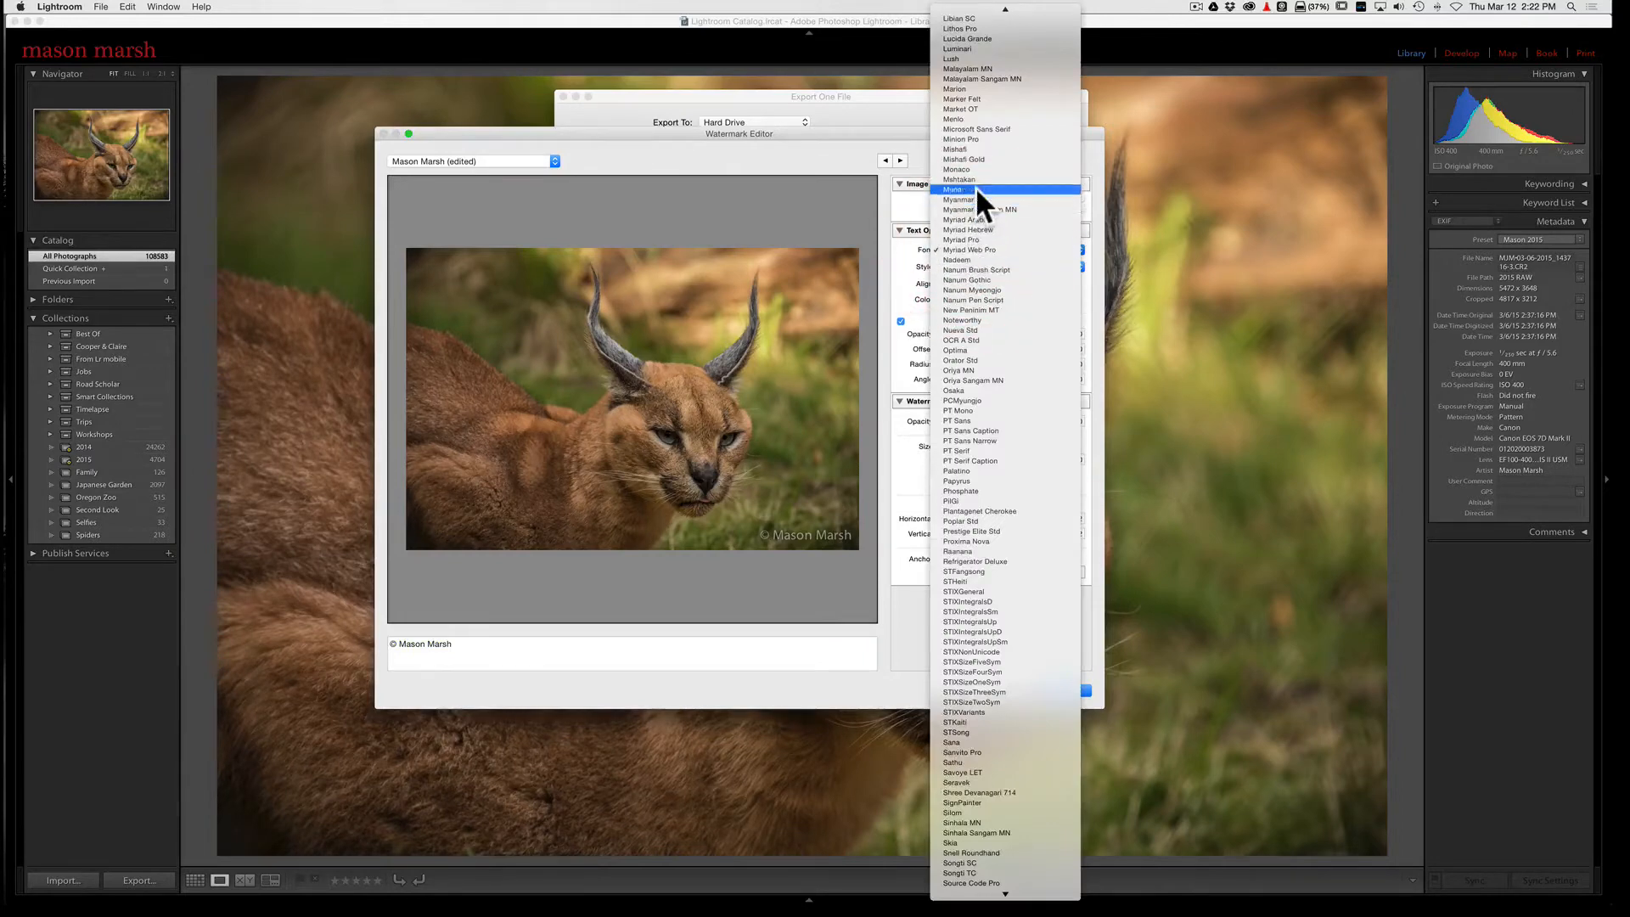
{"action": "left_click", "coordinate": [973, 478]}
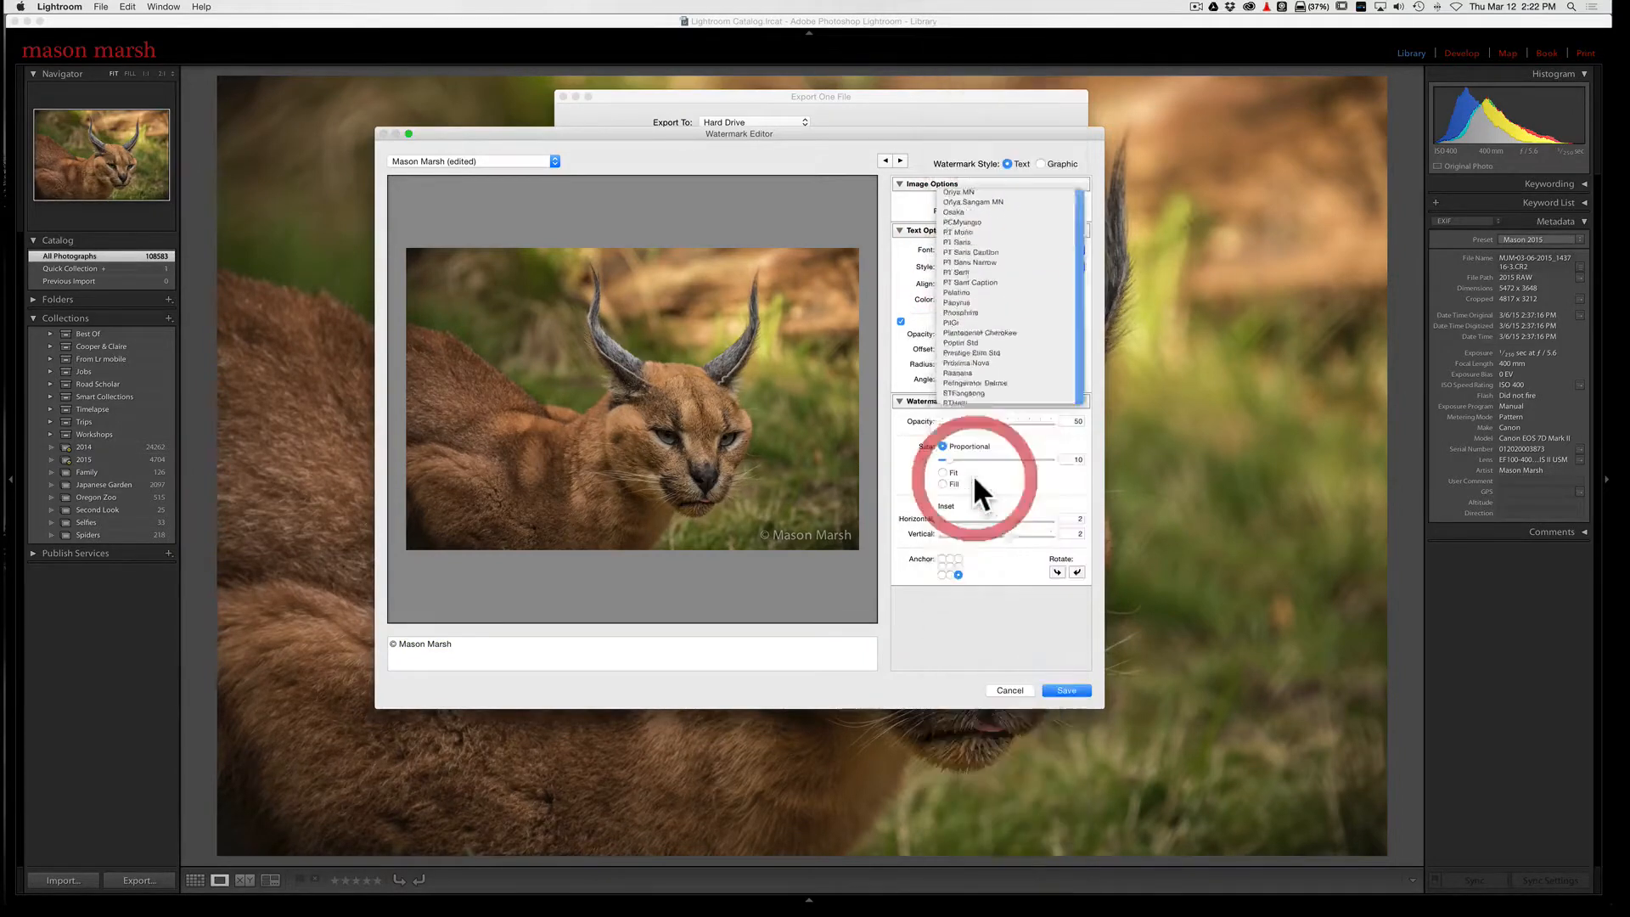
{"action": "left_click", "coordinate": [992, 263]}
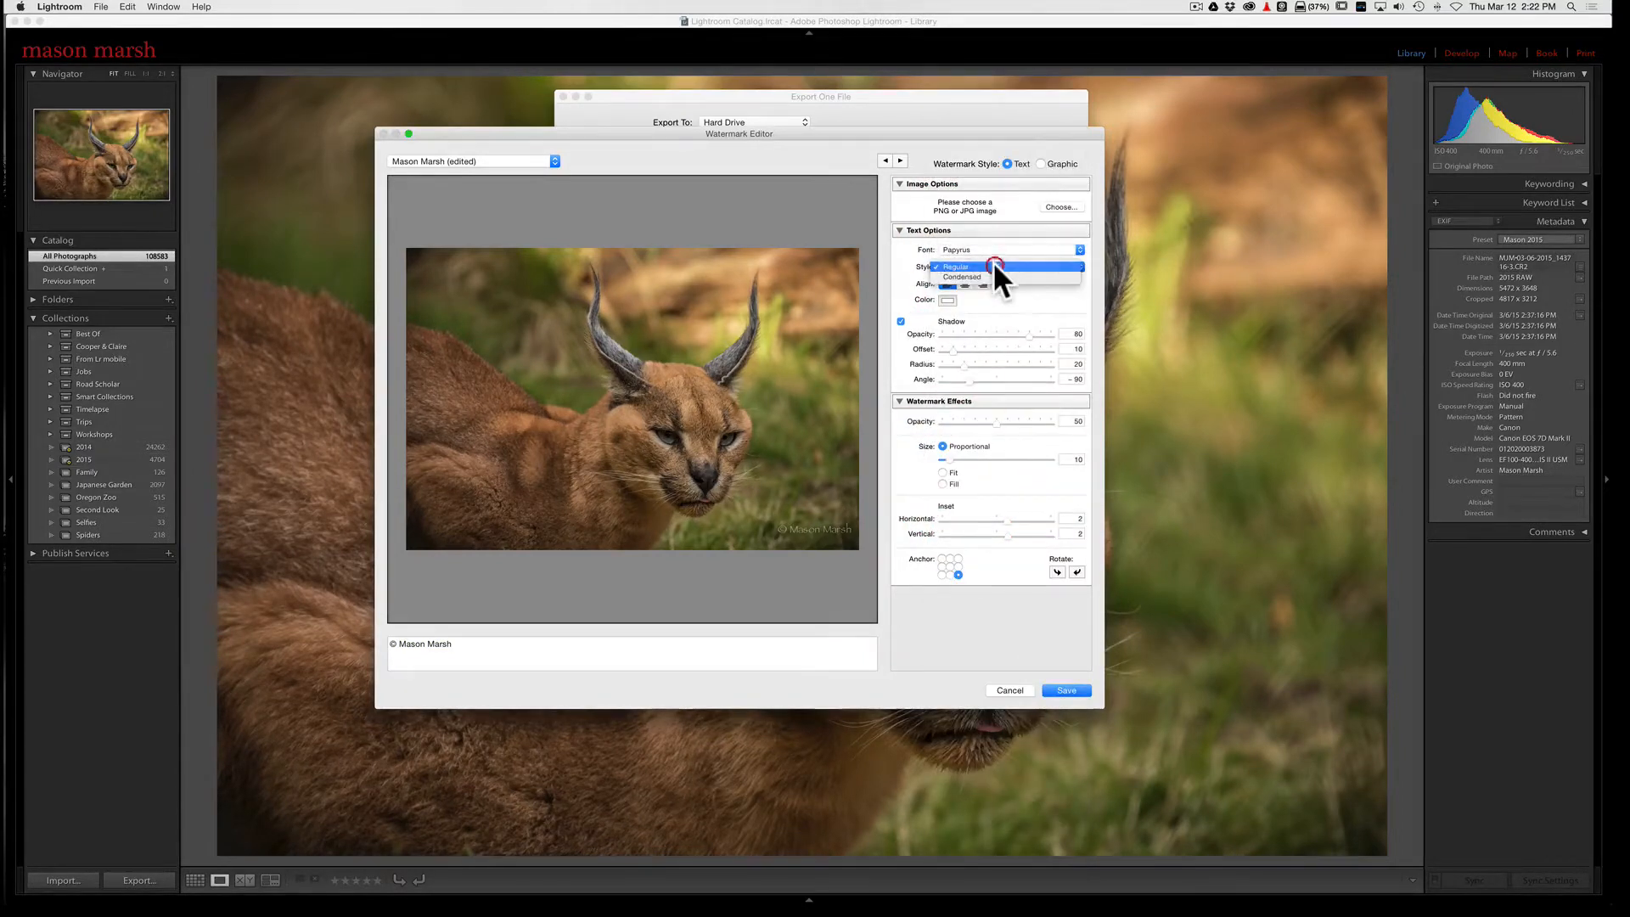
{"action": "left_click", "coordinate": [986, 266]}
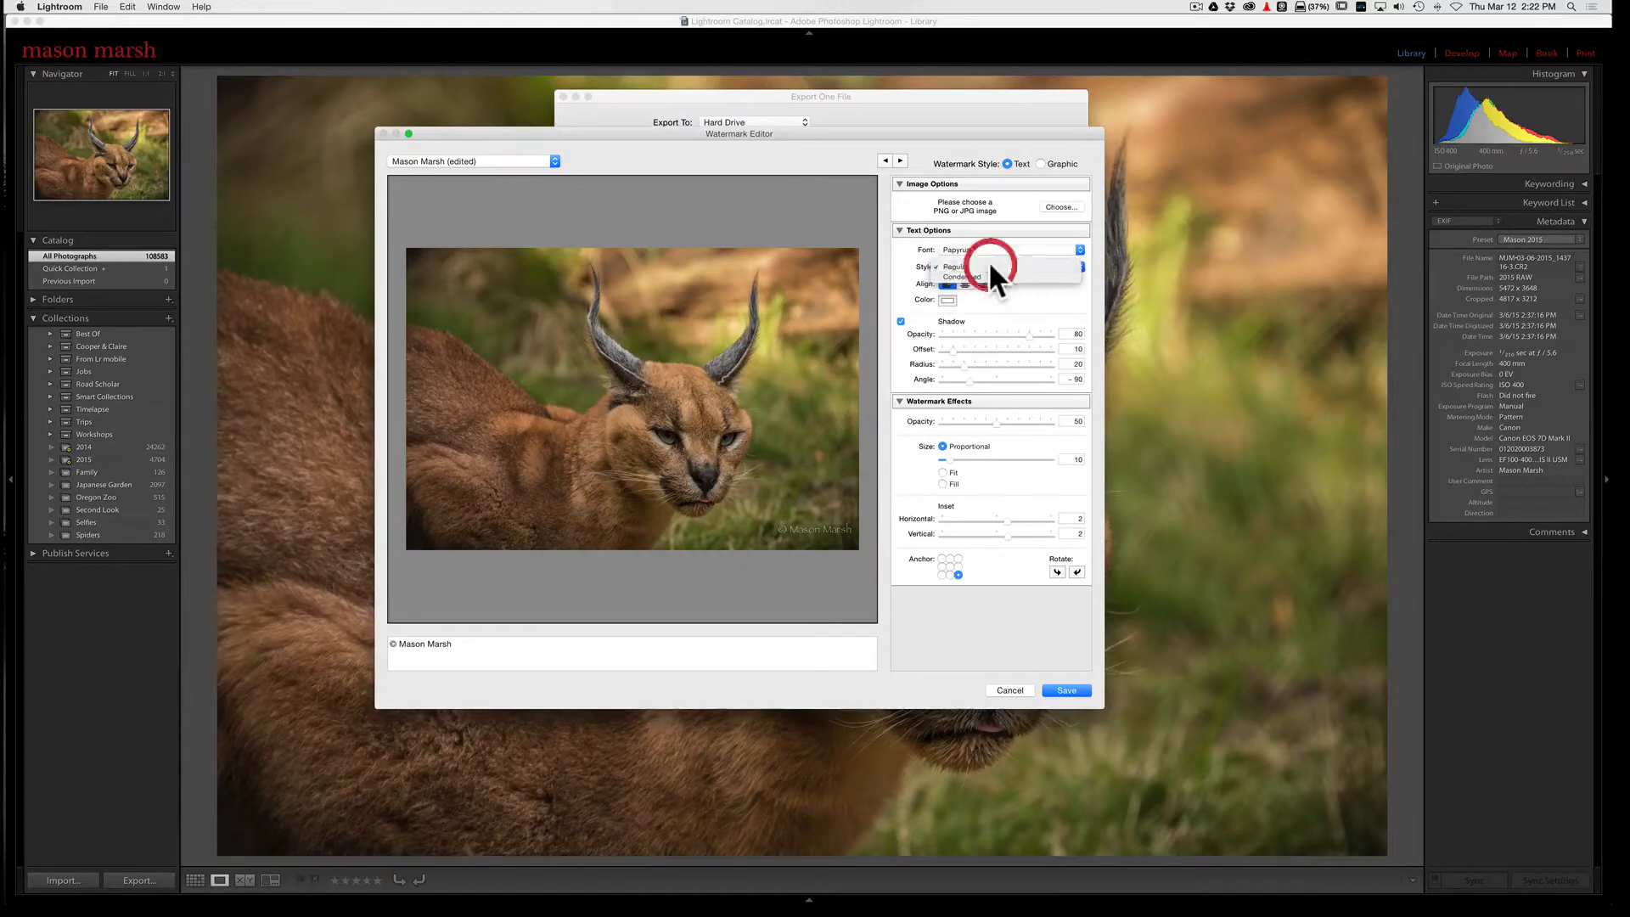
Step: Change the watermark text color to bright green
{"action": "left_click", "coordinate": [947, 300]}
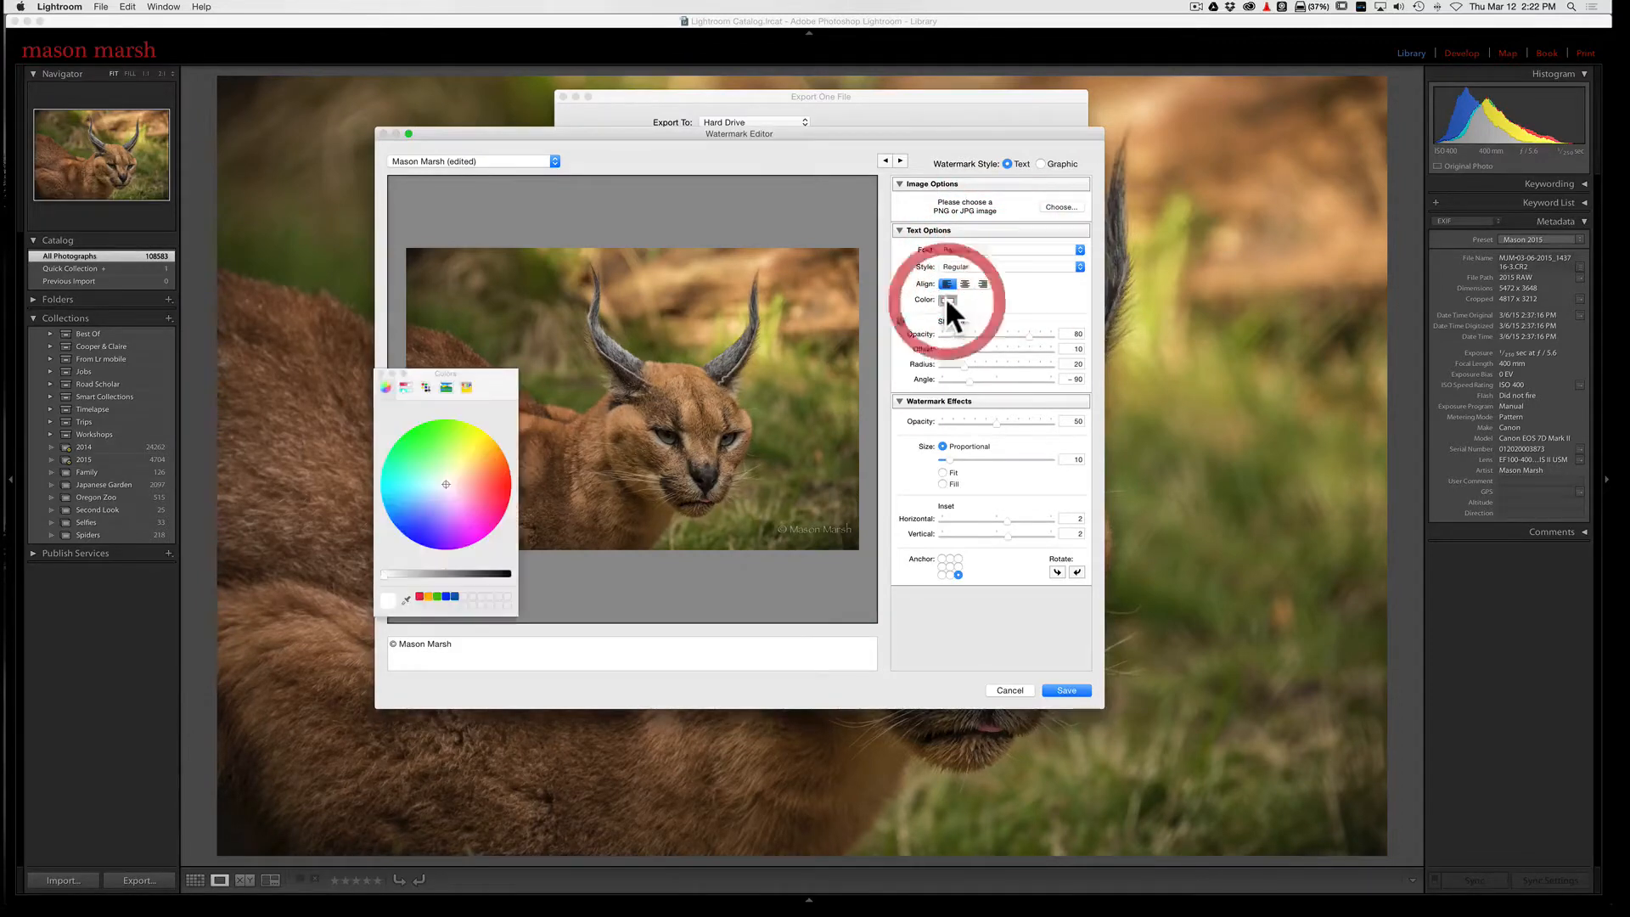
{"action": "left_click_drag", "start_coordinate": [490, 456], "coordinate": [418, 430]}
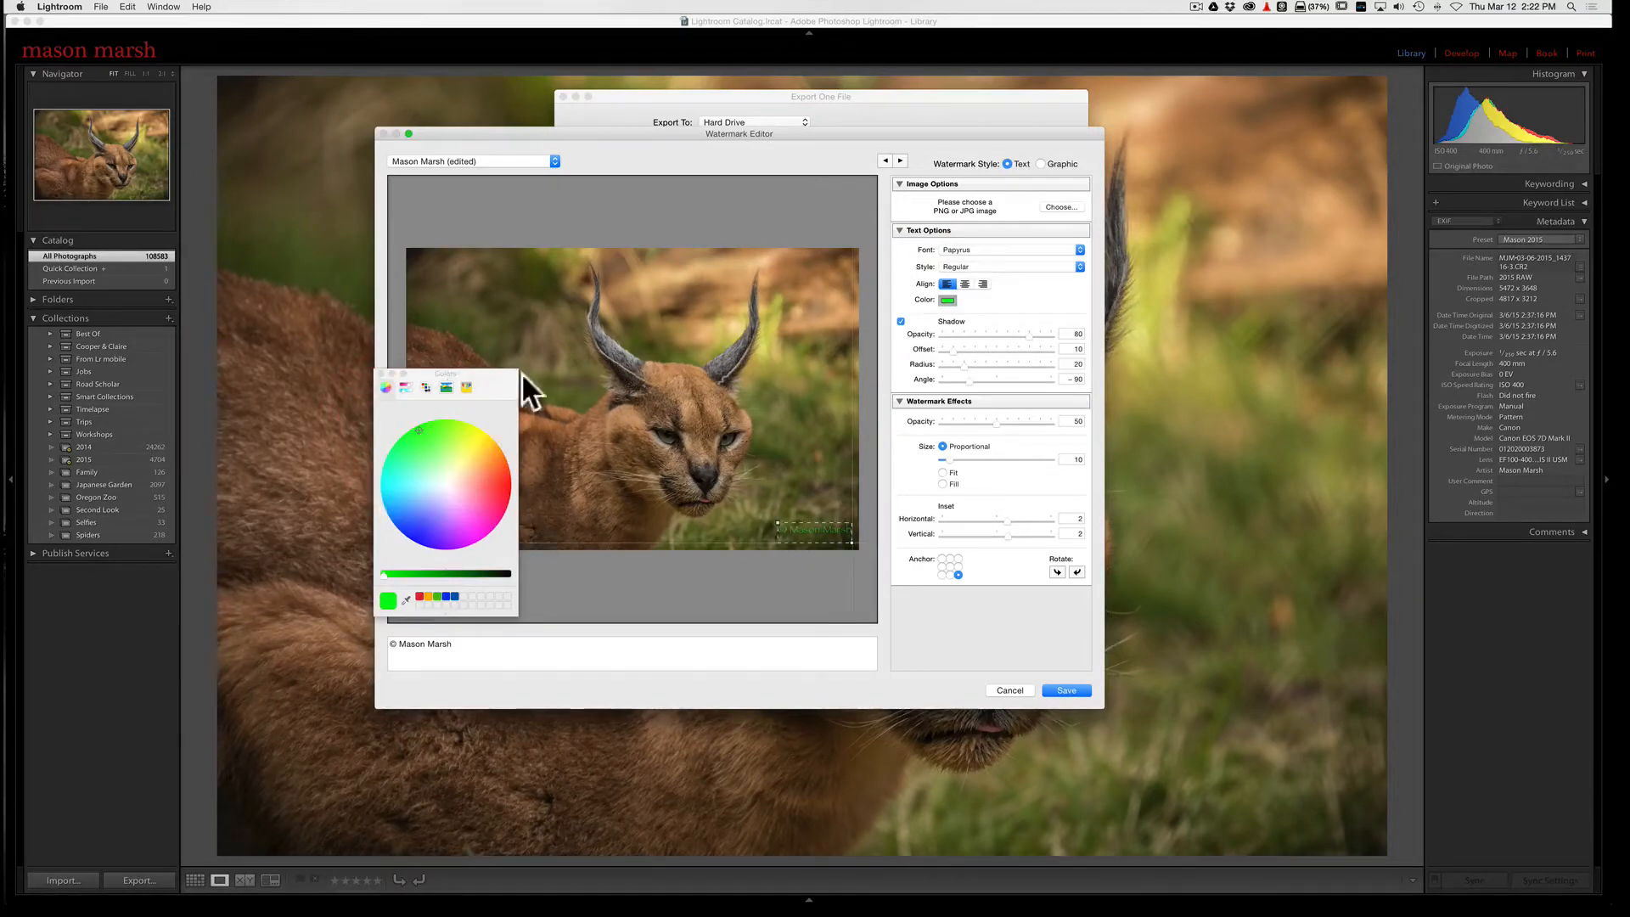
{"action": "left_click", "coordinate": [381, 373]}
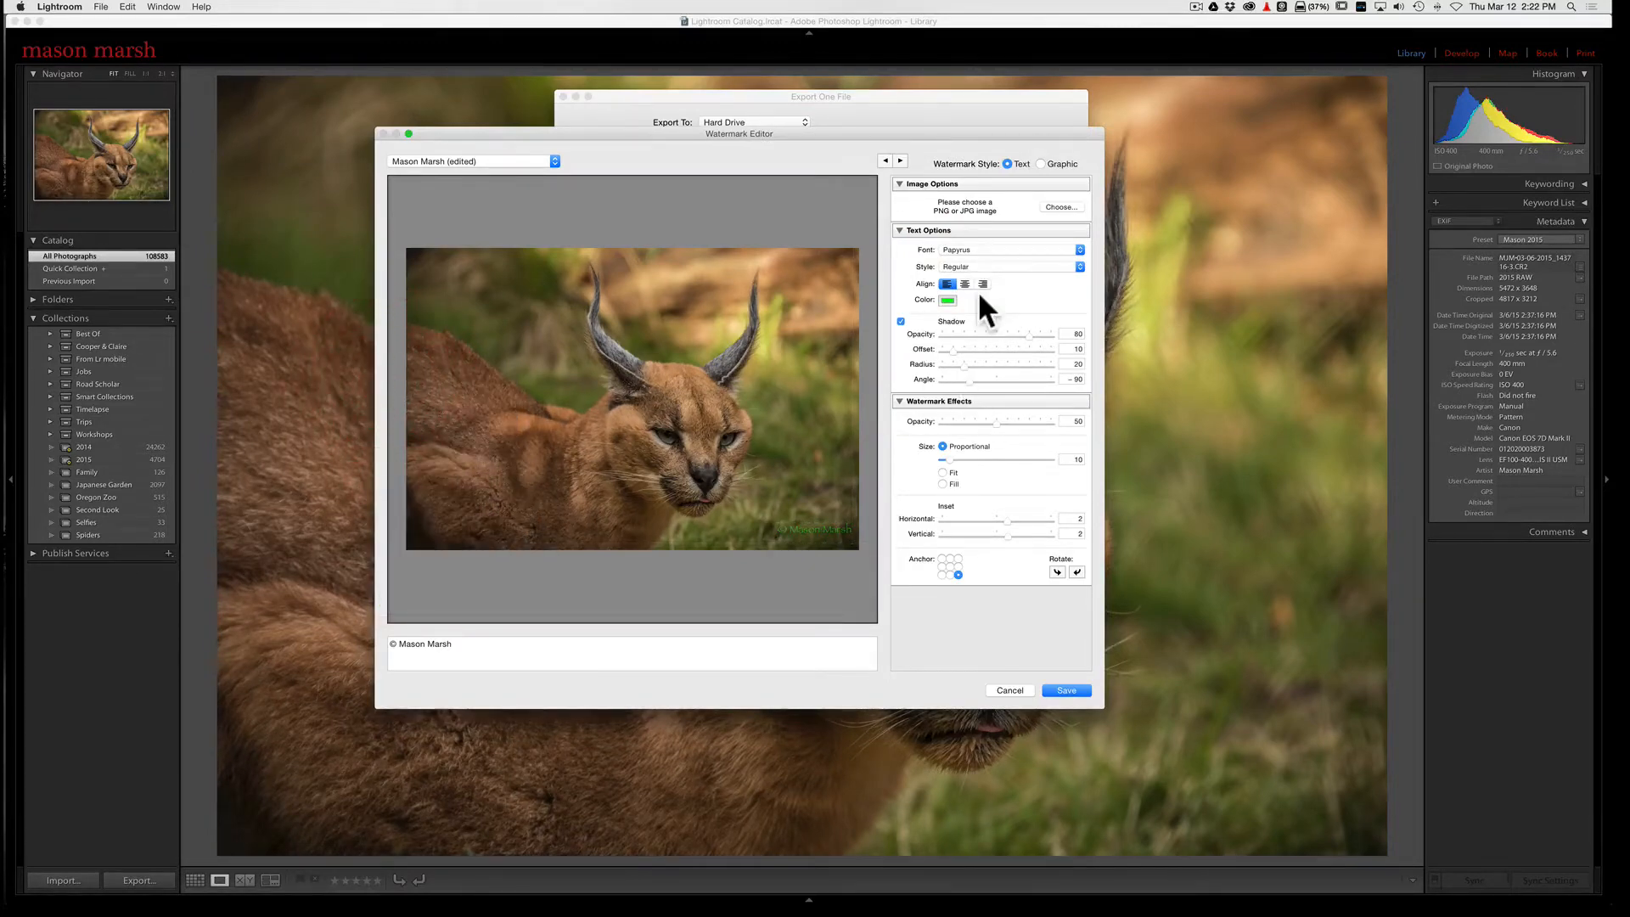
Step: Set the watermark's shadow opacity to 97 and shadow offset to 32, its overall opacity to 100 and its proportional size to 14
{"action": "left_click_drag", "start_coordinate": [1042, 331], "coordinate": [978, 349]}
{"action": "left_click_drag", "start_coordinate": [995, 420], "coordinate": [1072, 422]}
{"action": "left_click_drag", "start_coordinate": [948, 458], "coordinate": [977, 458]}
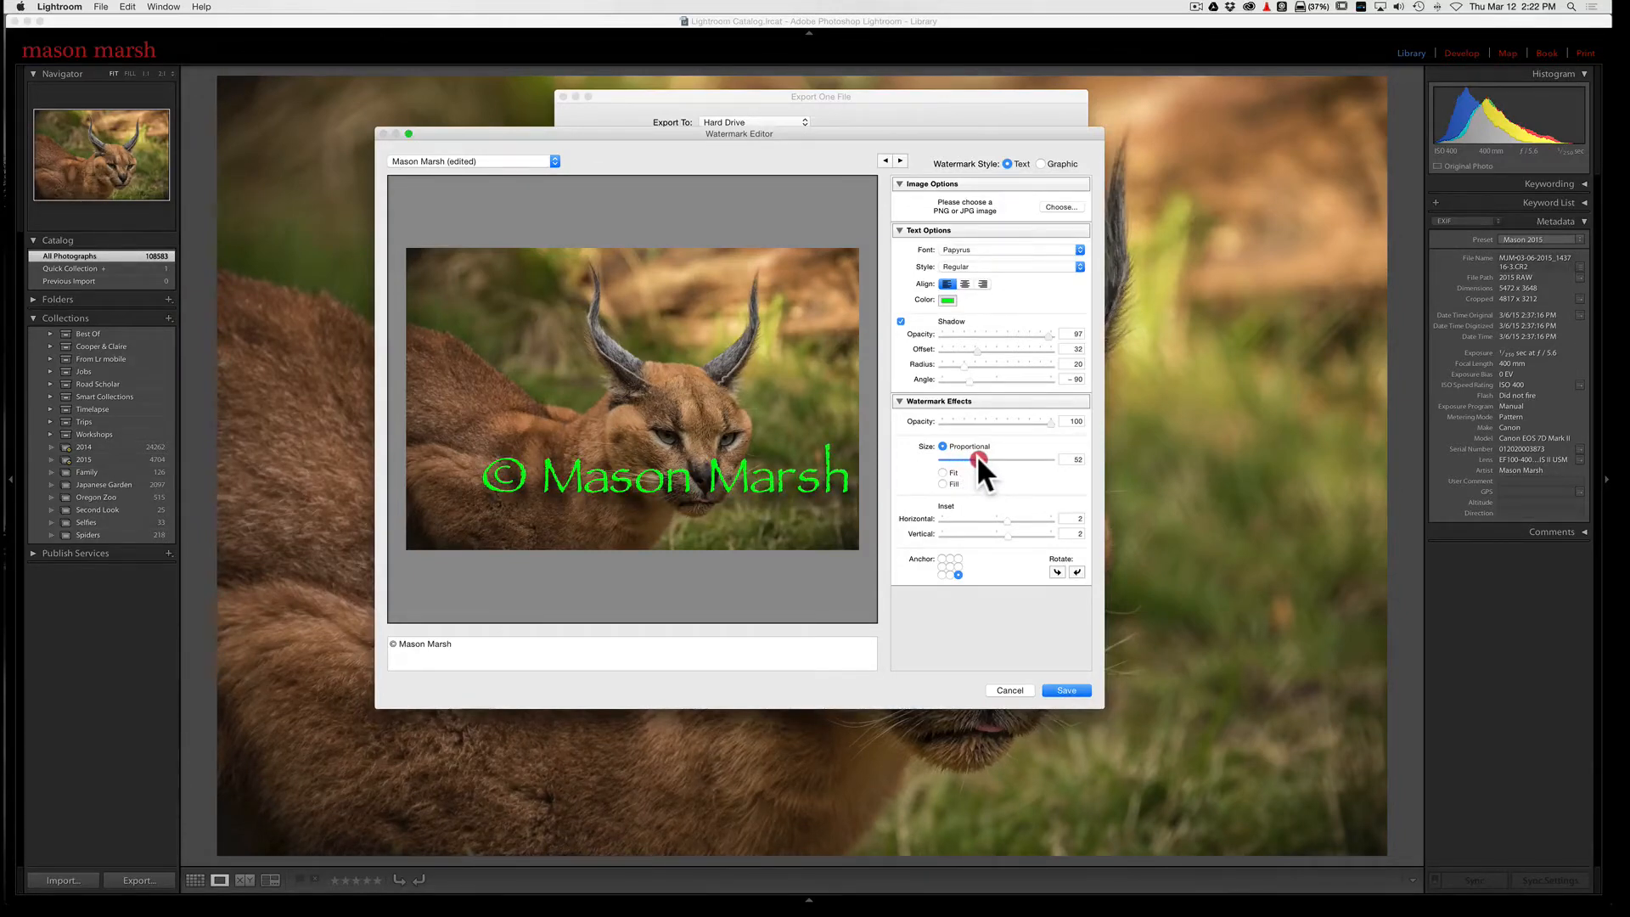
{"action": "left_click_drag", "start_coordinate": [976, 458], "coordinate": [949, 459]}
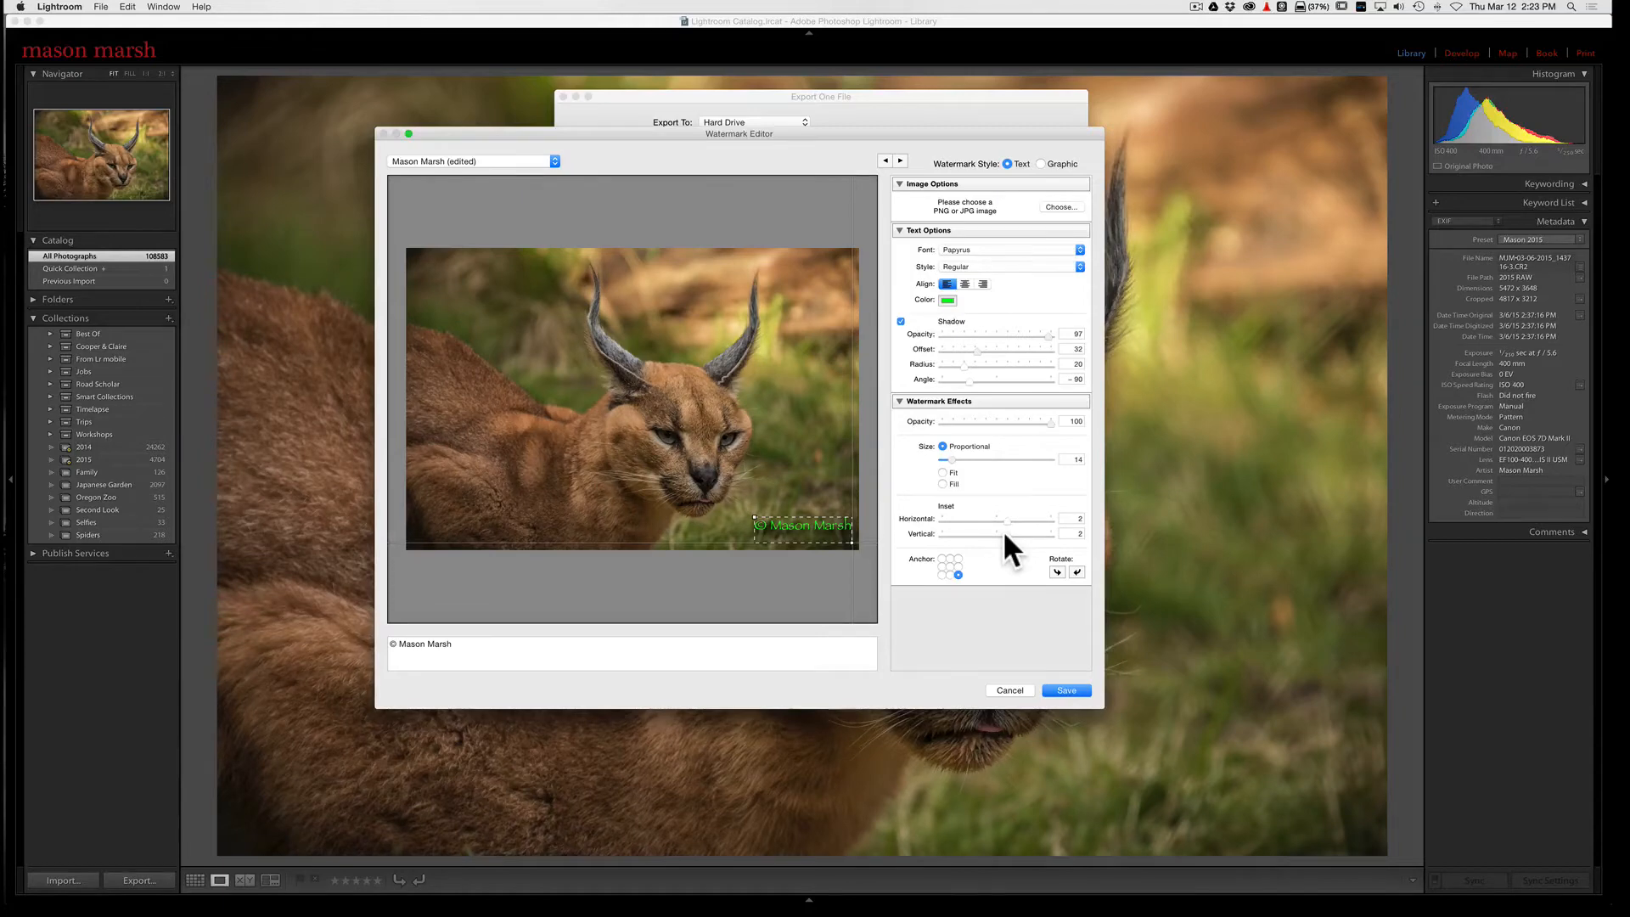
Step: Try anchoring the watermark in the photo's upper-left and lower-left corners, and return it to the lower-right corner
{"action": "left_click", "coordinate": [943, 559]}
{"action": "left_click", "coordinate": [941, 574]}
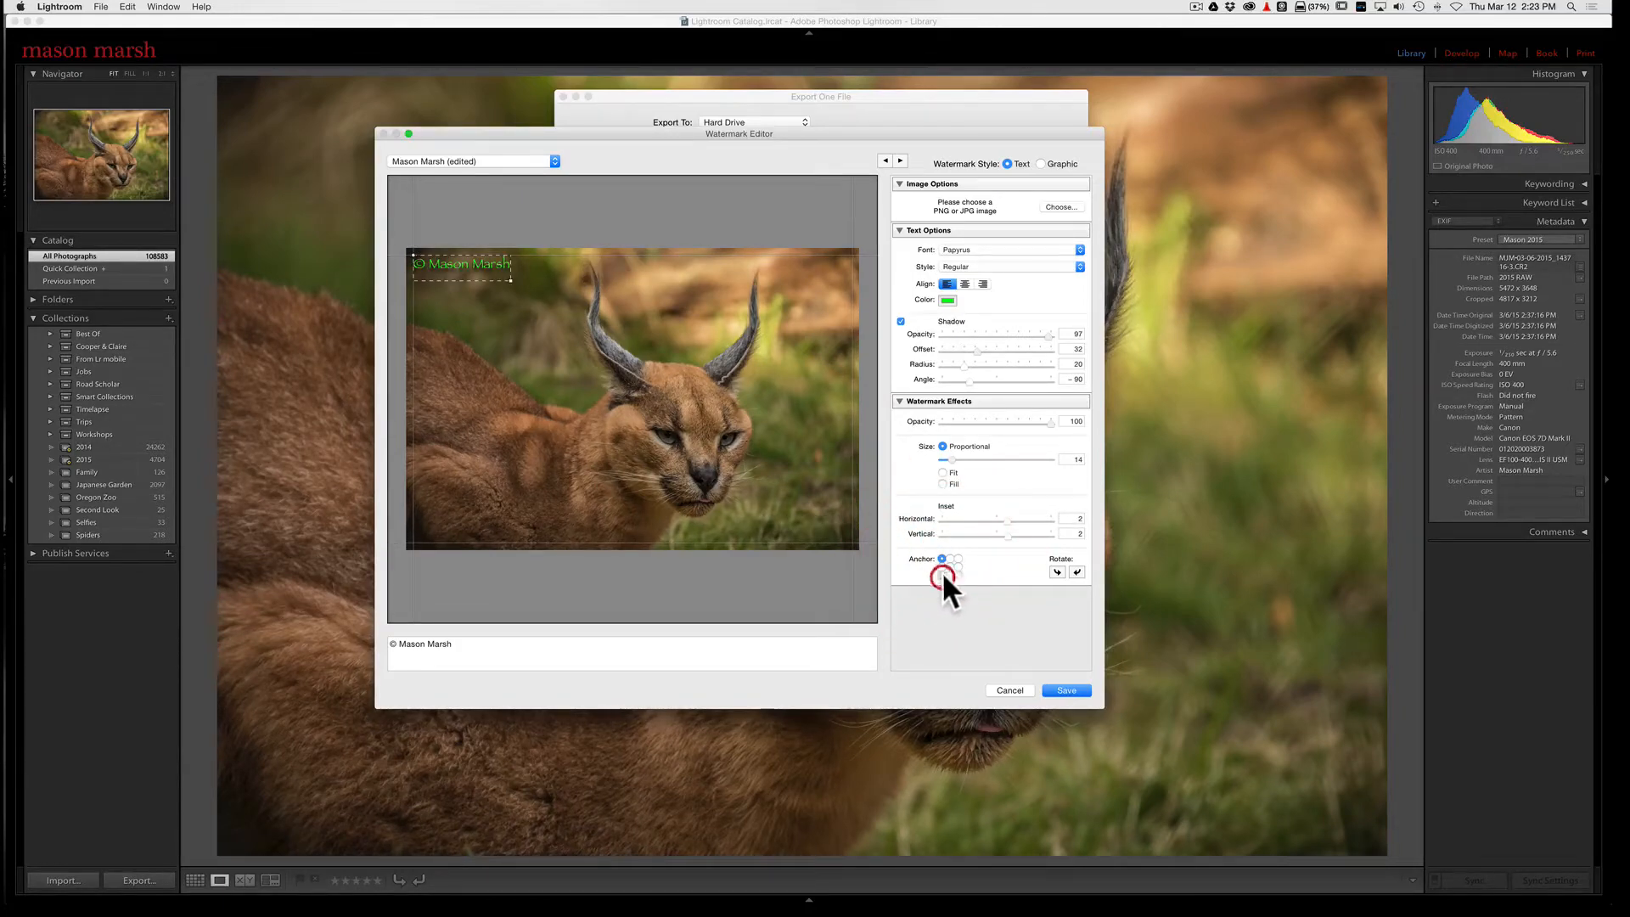
{"action": "left_click", "coordinate": [957, 575]}
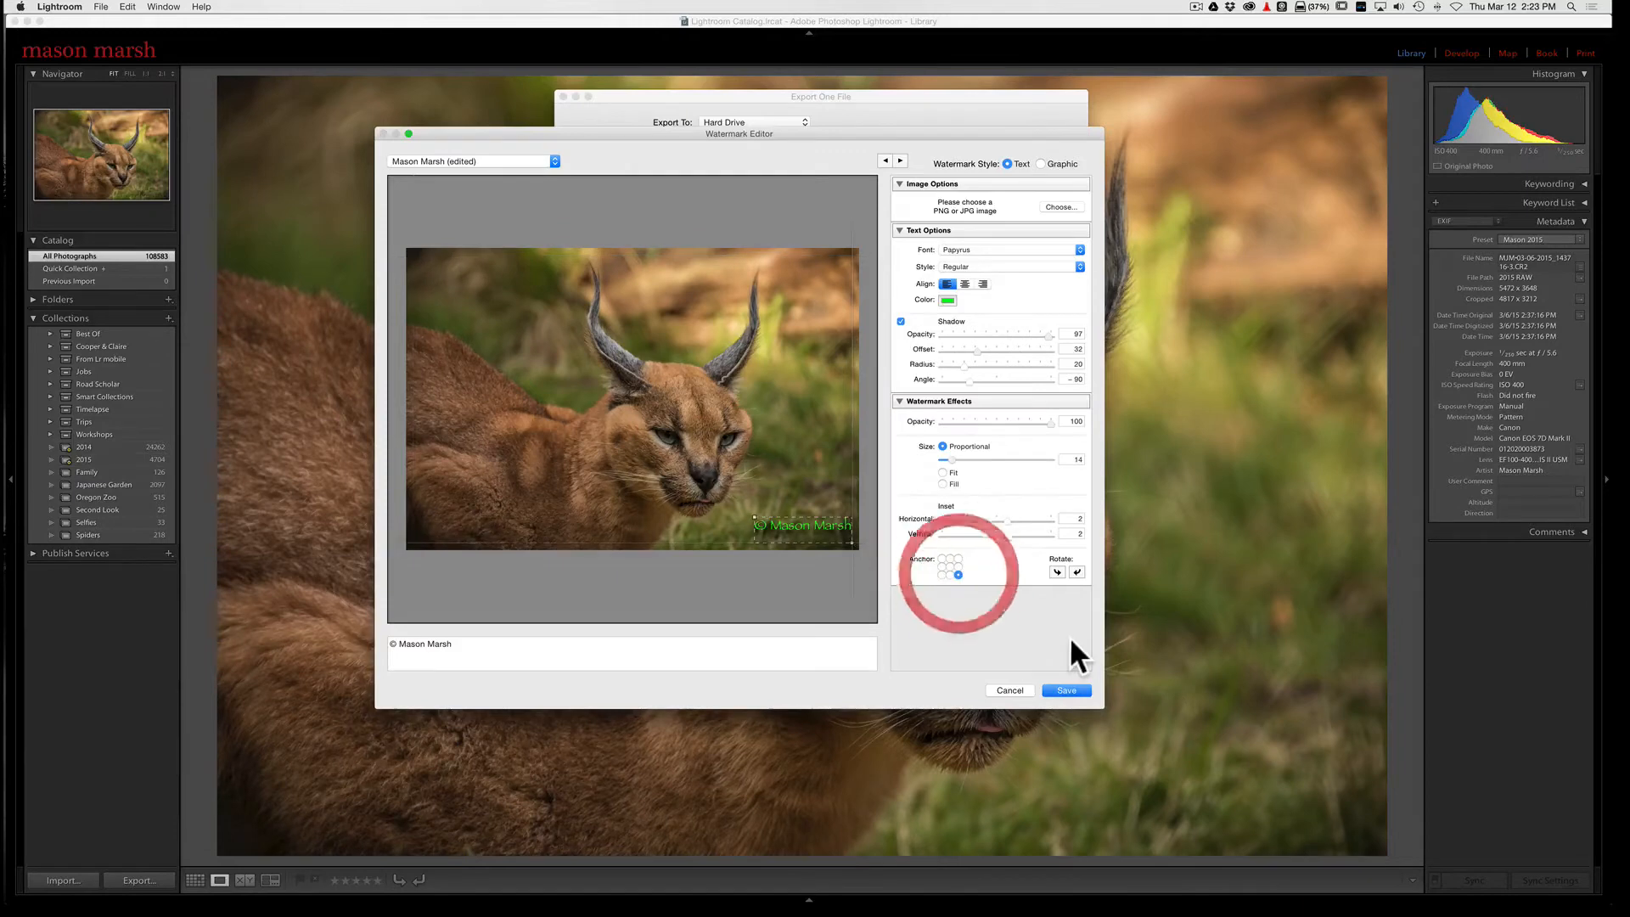
{"action": "left_click", "coordinate": [942, 575]}
{"action": "left_click", "coordinate": [941, 559]}
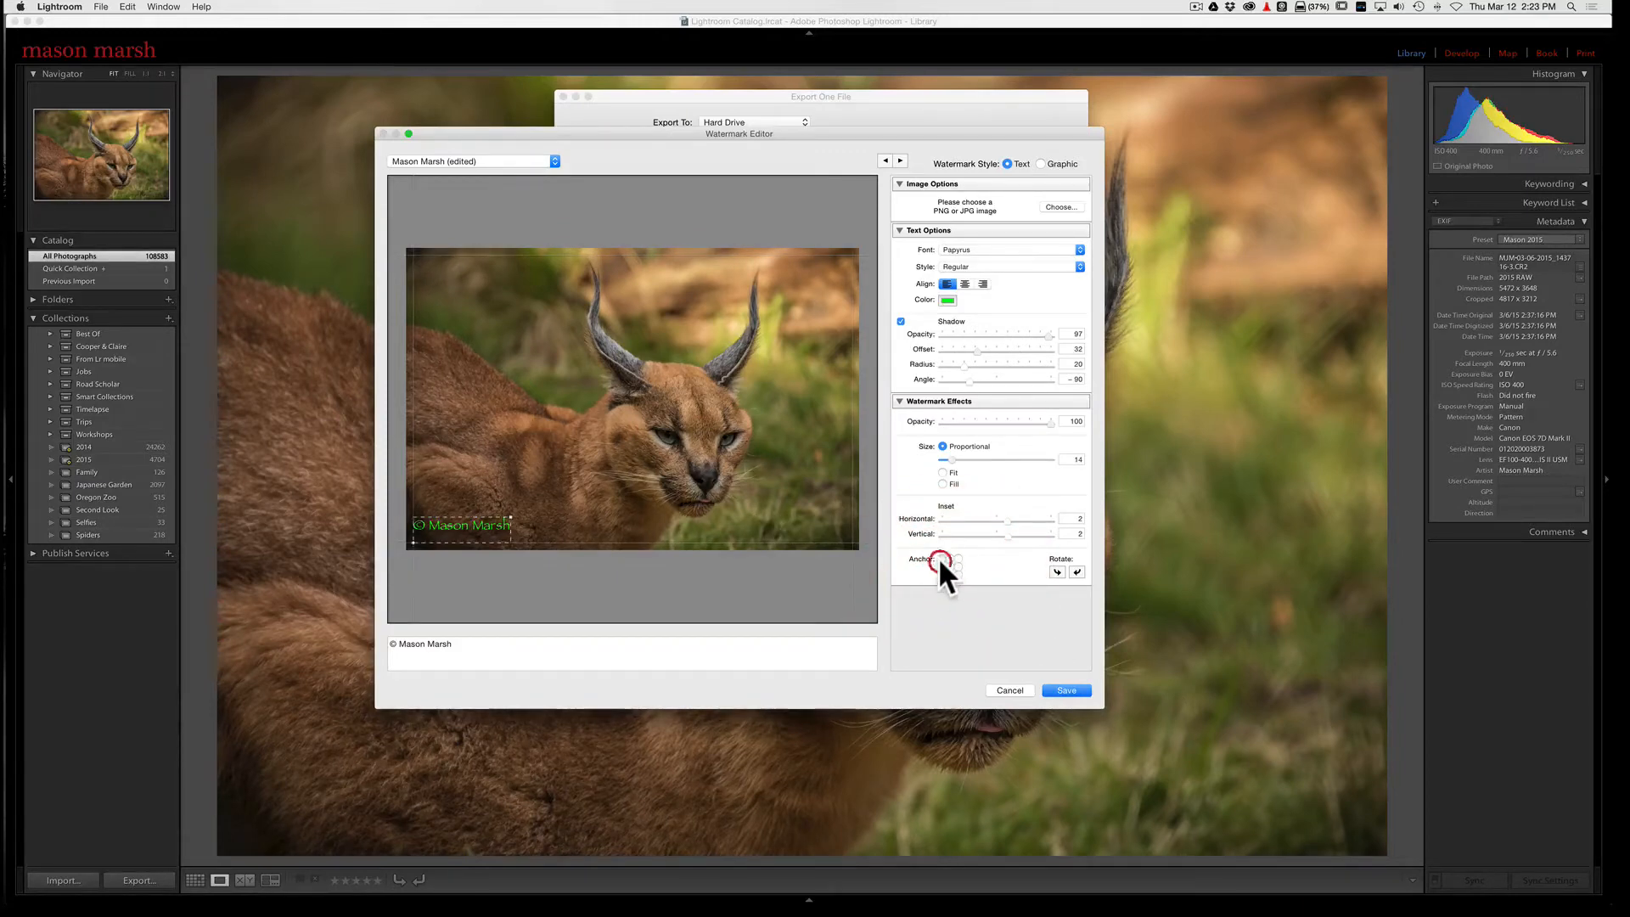
{"action": "left_click", "coordinate": [959, 574]}
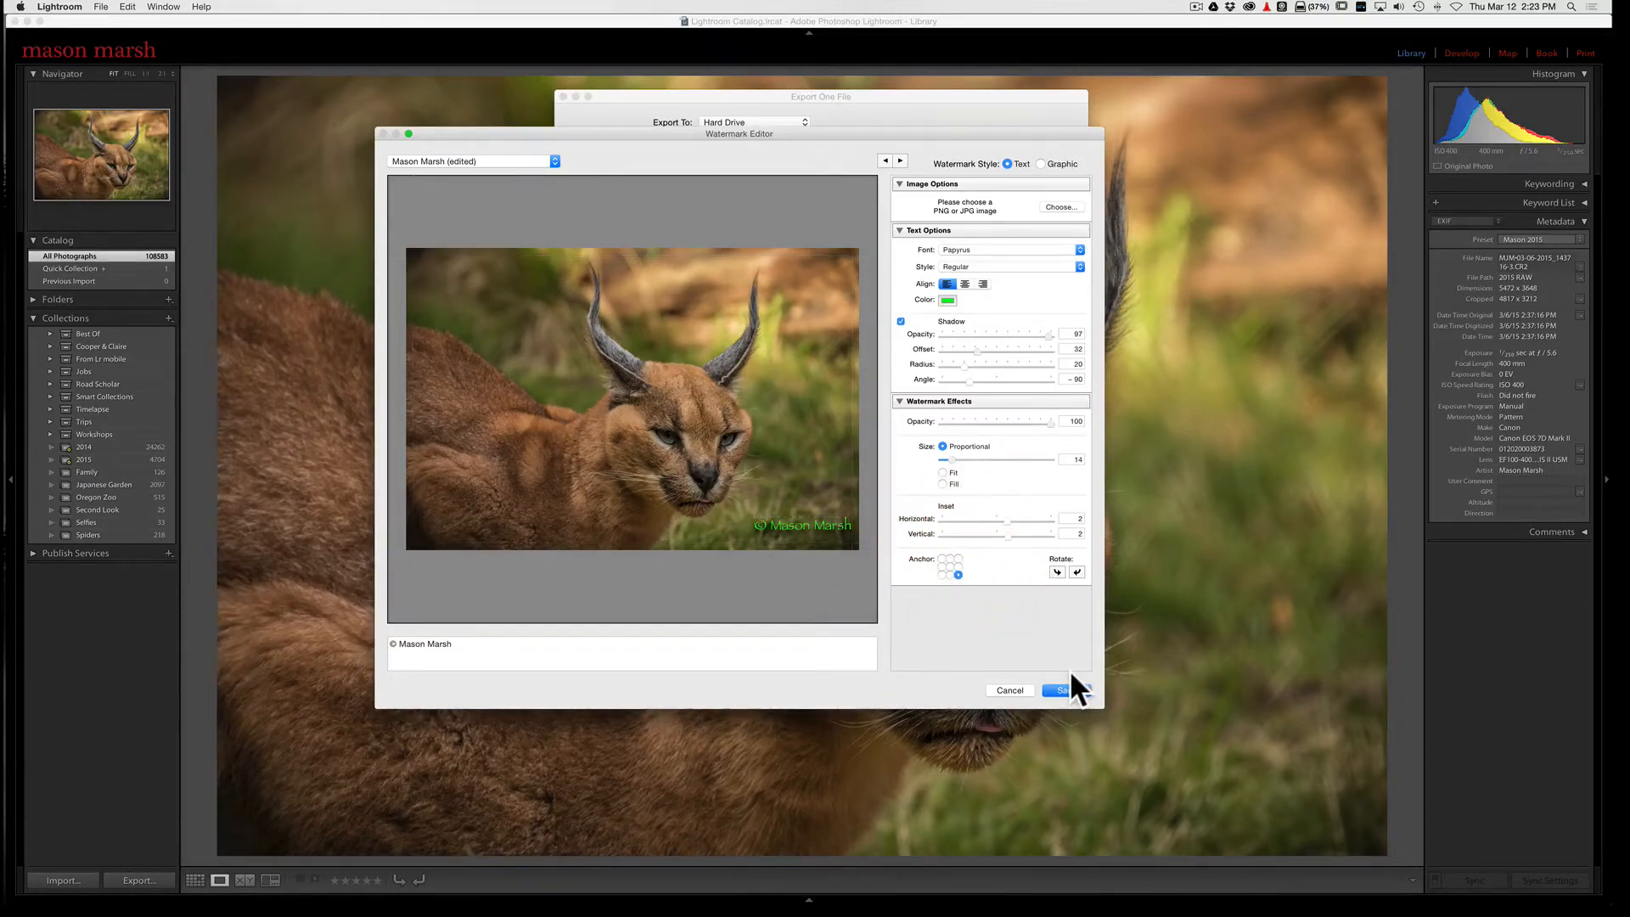
Step: Try the watermark rotated vertically along the photo's right edge, and restore it to horizontal in the lower-right corner
{"action": "left_click", "coordinate": [1056, 572]}
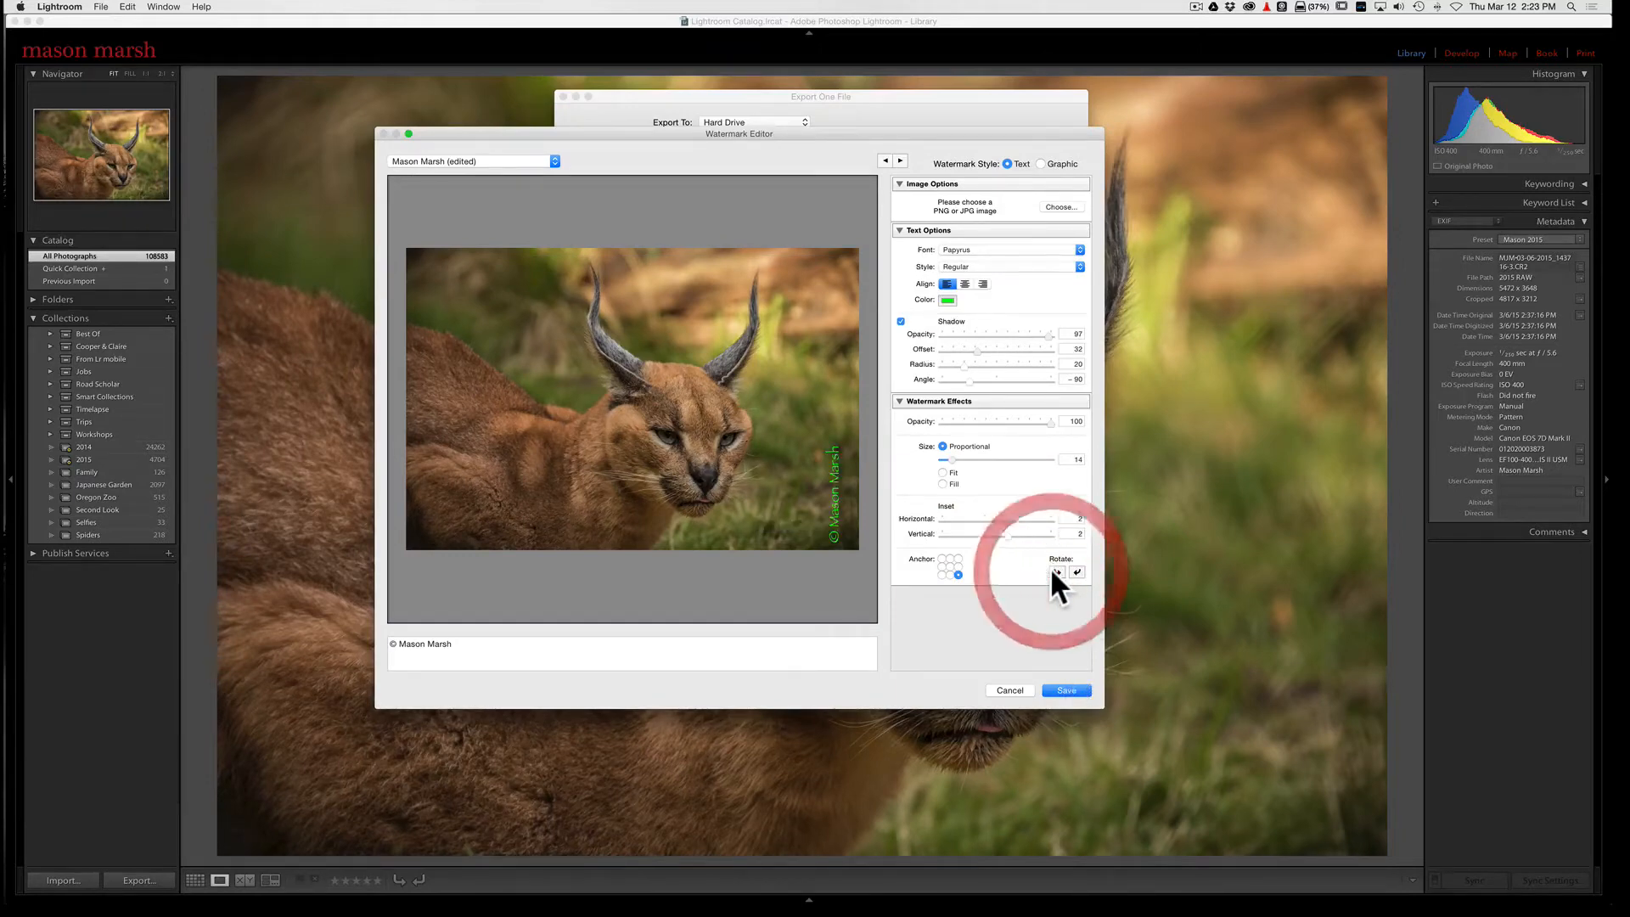
{"action": "left_click", "coordinate": [942, 574]}
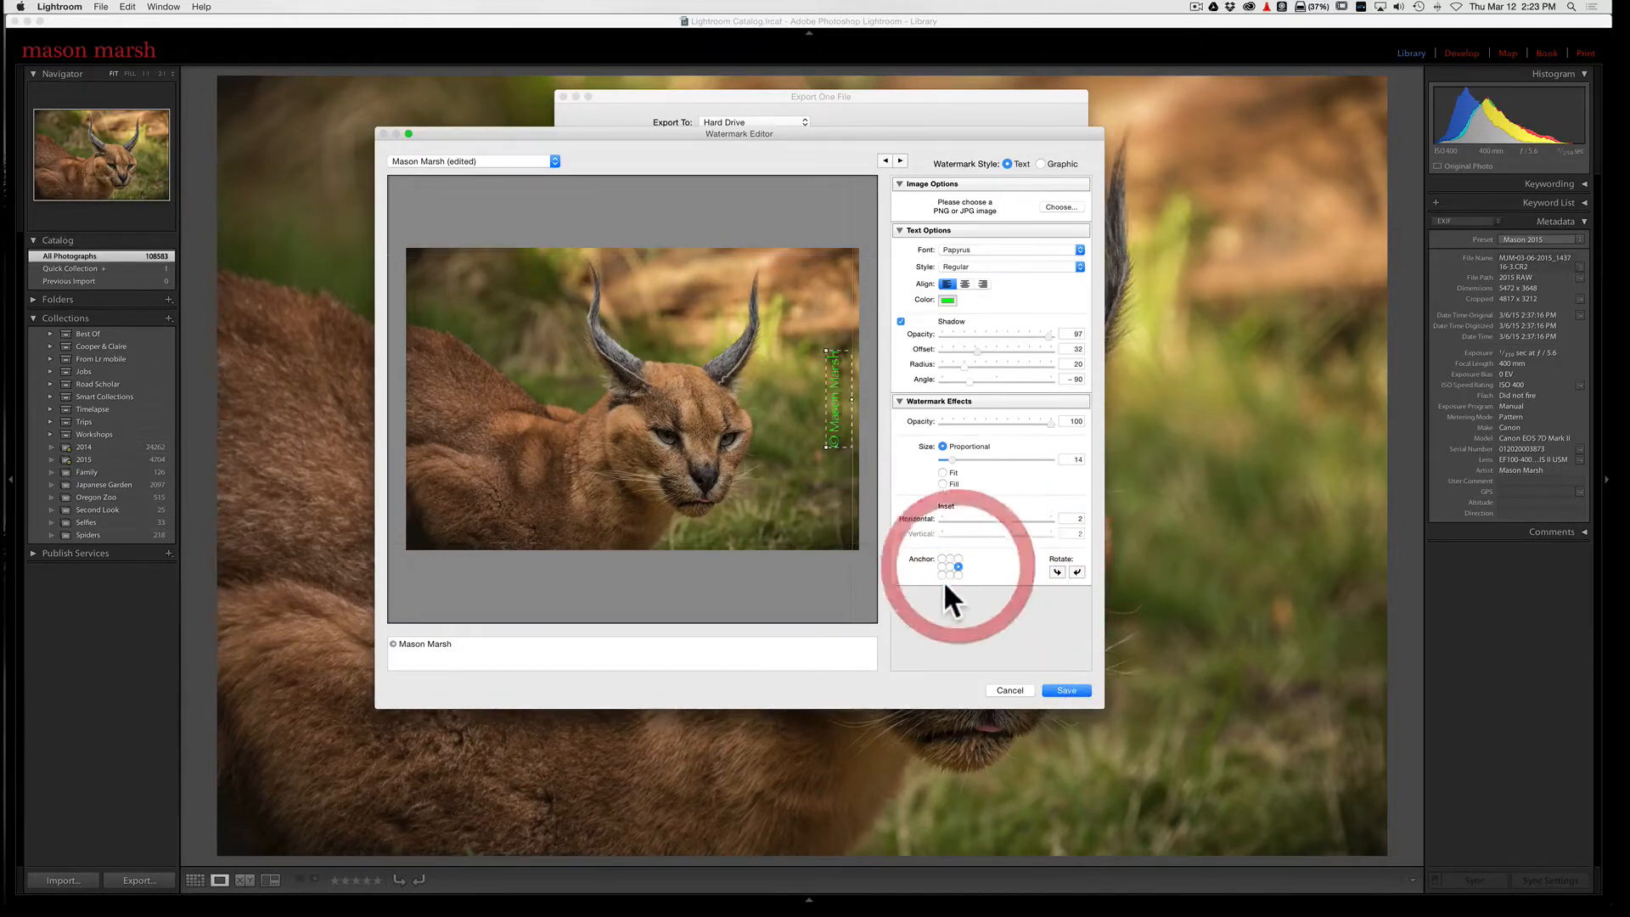
{"action": "left_click", "coordinate": [958, 575]}
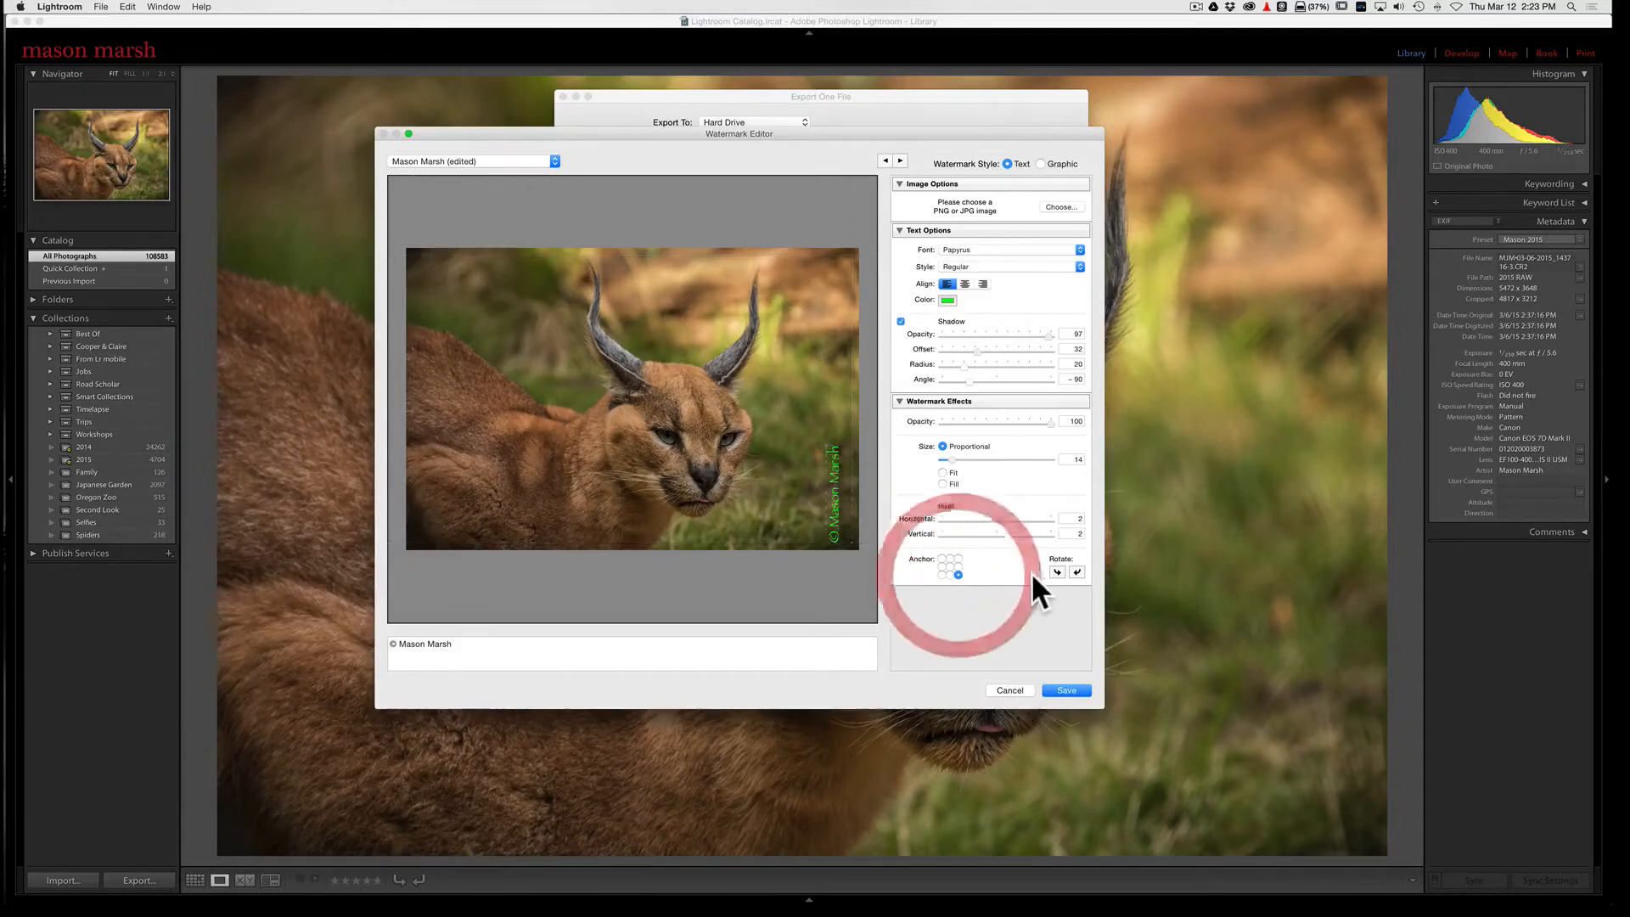
{"action": "left_click", "coordinate": [1076, 572]}
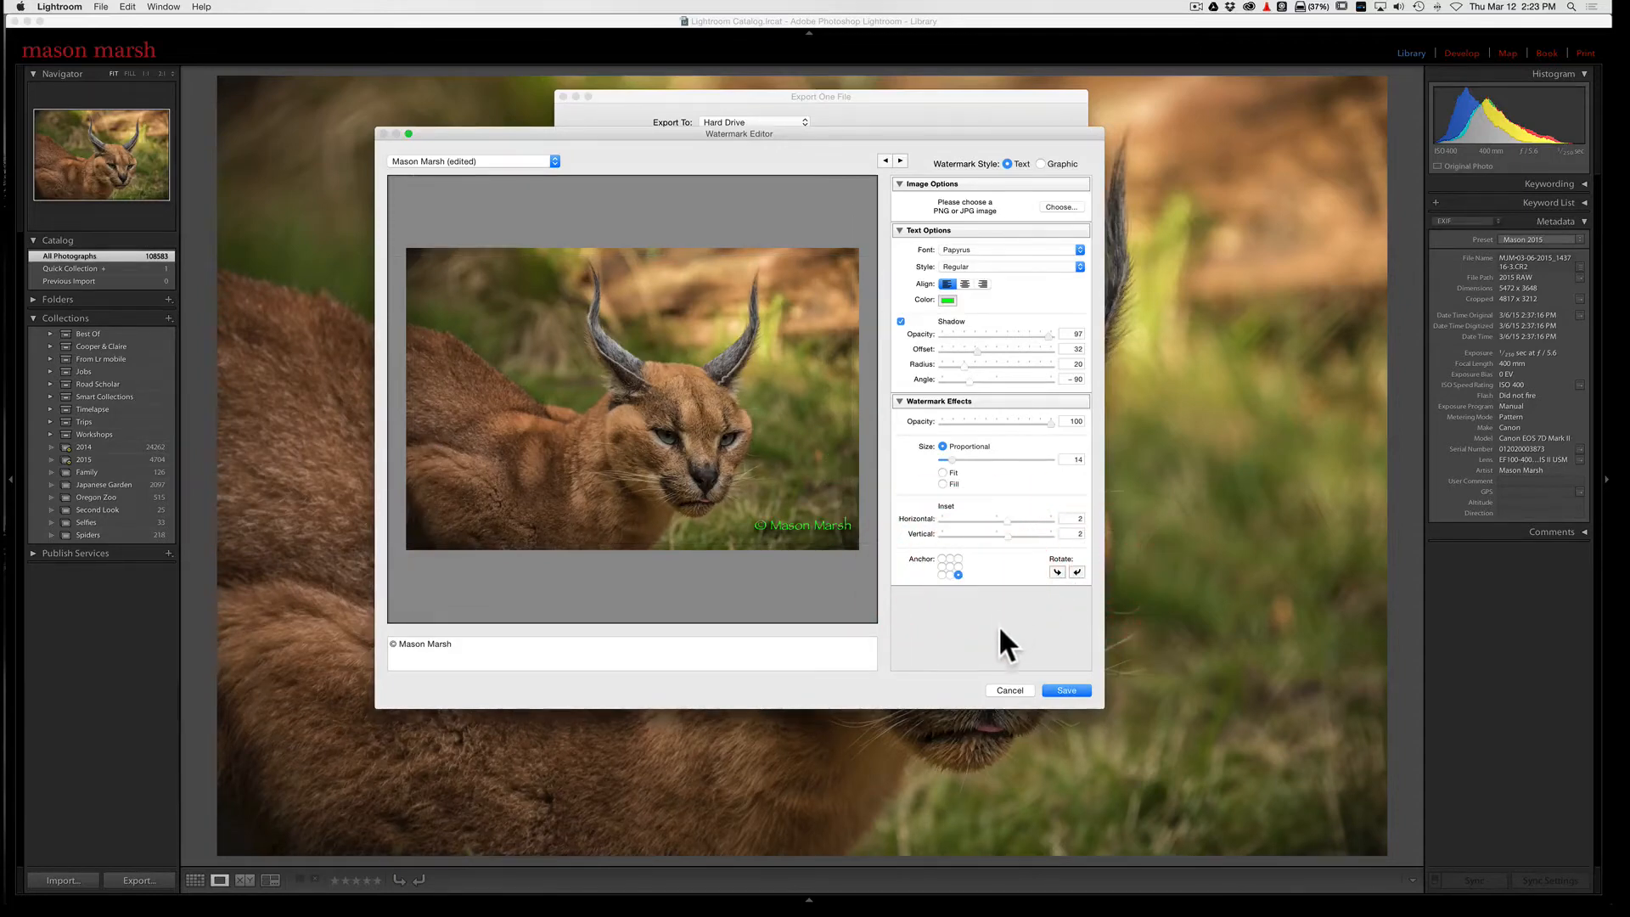
Step: Switch the watermark style to Graphic and go to Photoshop, where the logo file is open
{"action": "left_click", "coordinate": [1041, 163]}
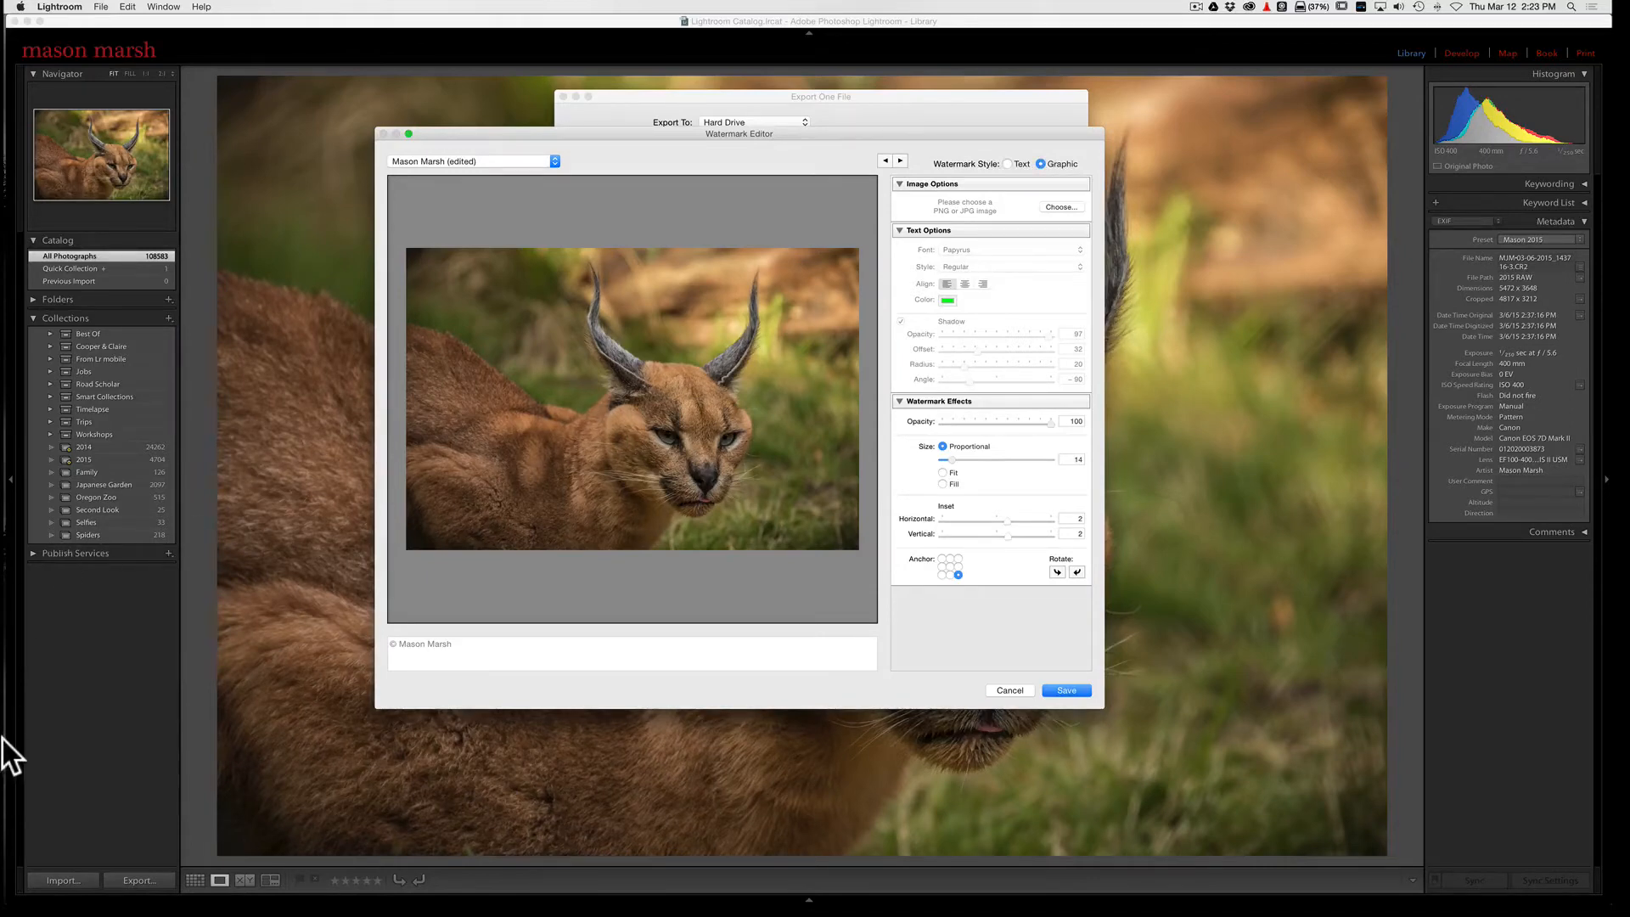
{"action": "mouse_move", "coordinate": [4, 747]}
{"action": "left_click", "coordinate": [25, 633]}
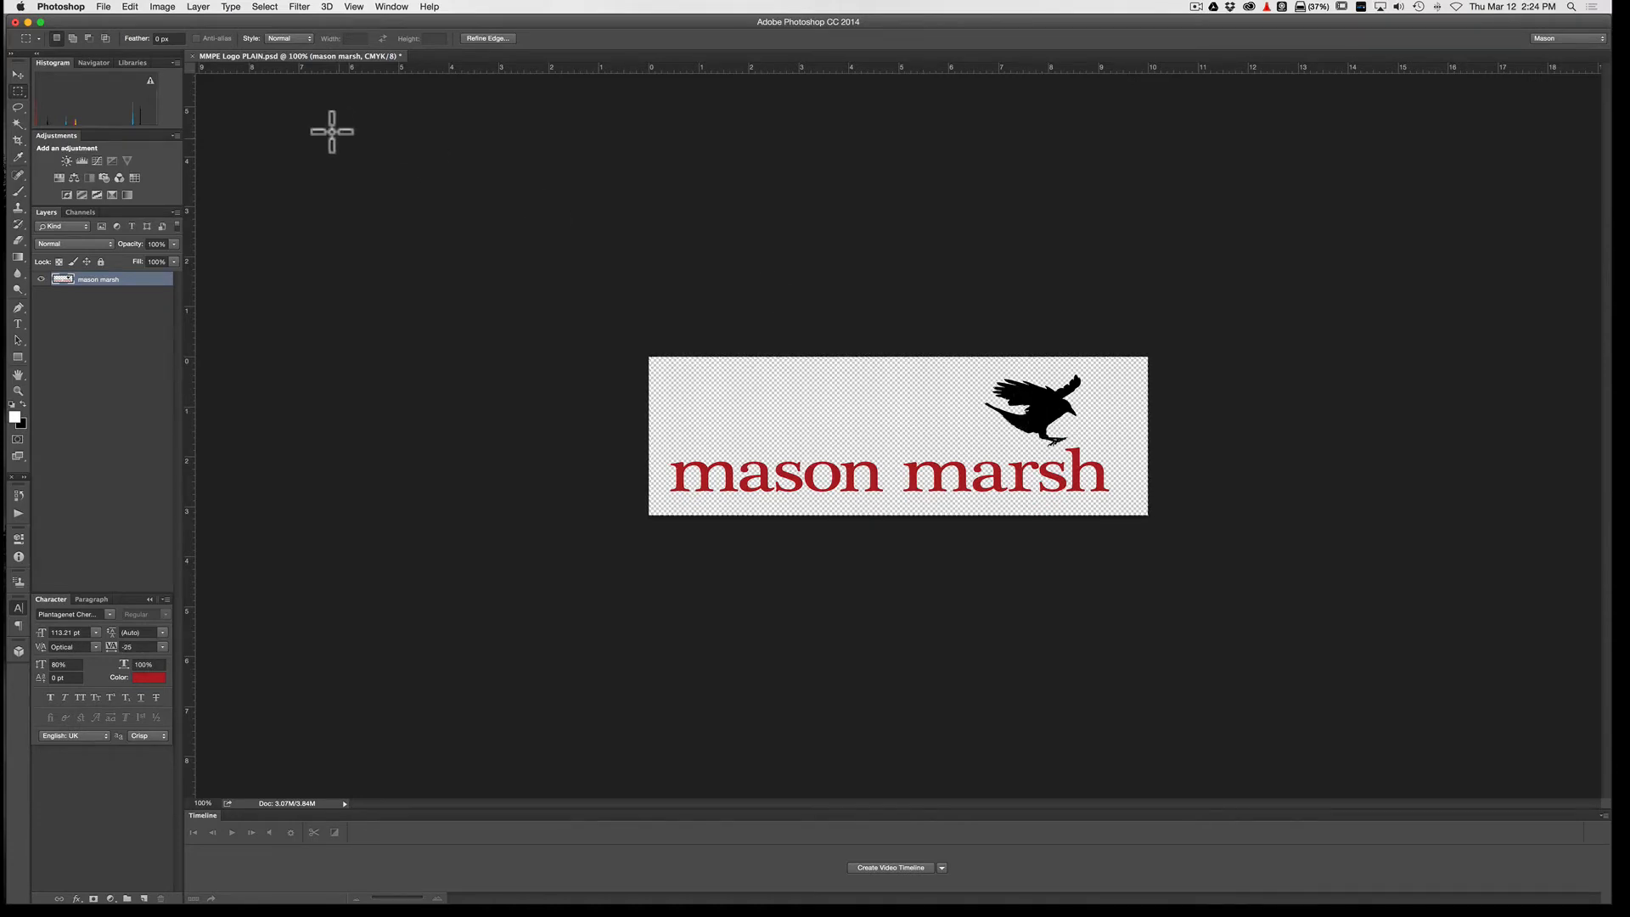
Step: Turn the whole logo white with a Levels adjustment by setting the black output level to 255
{"action": "left_click", "coordinate": [164, 7]}
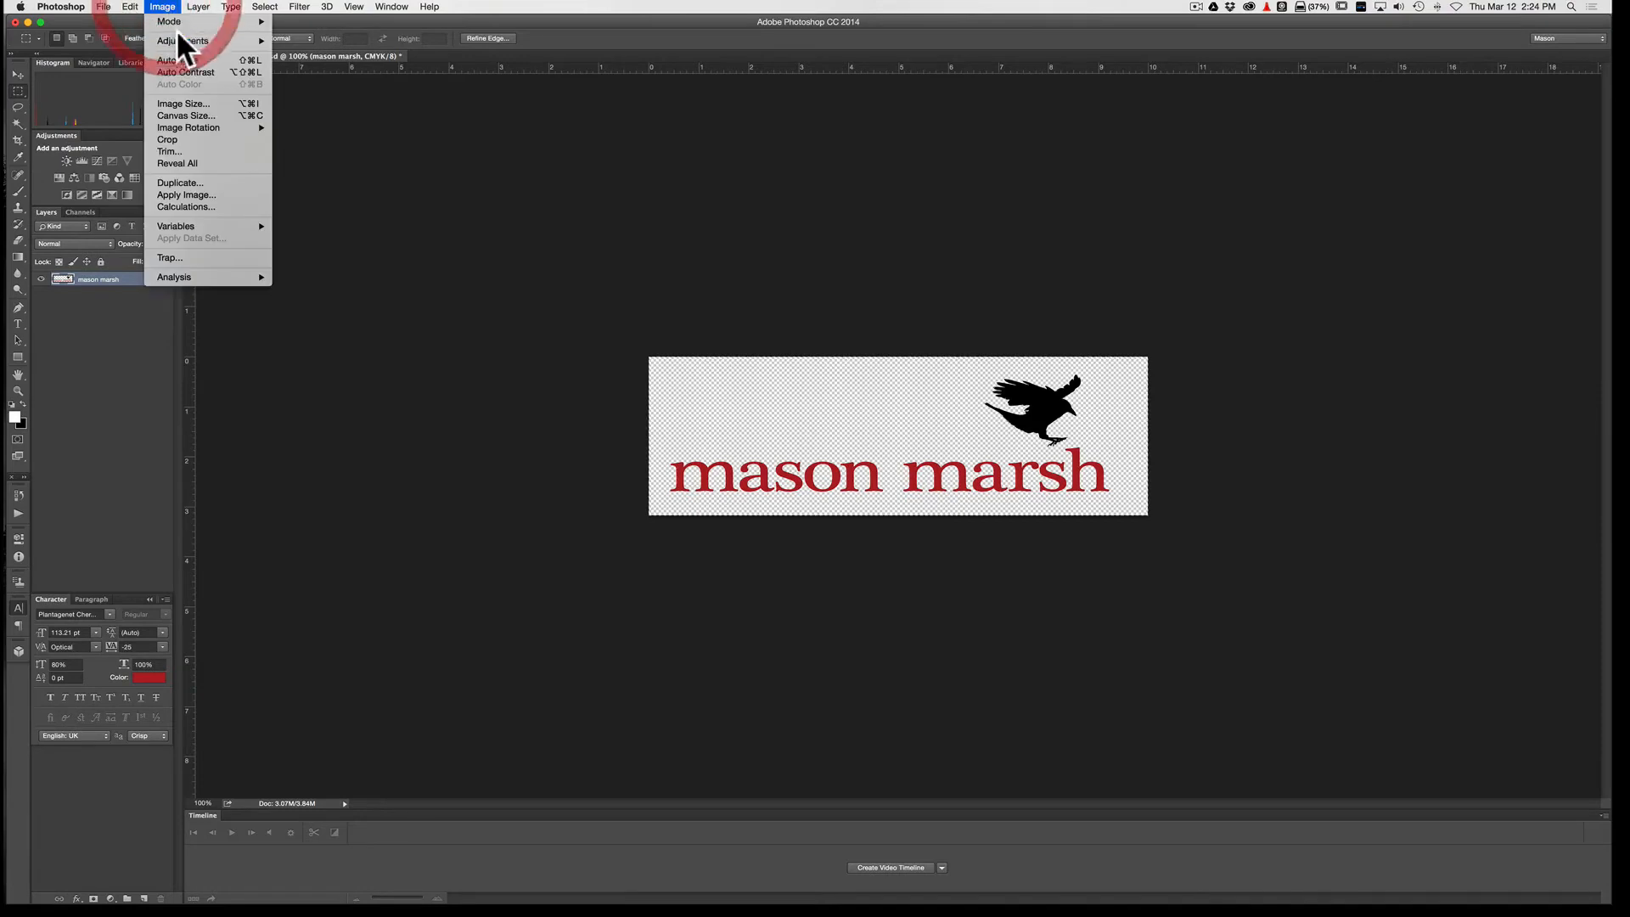
{"action": "mouse_move", "coordinate": [182, 42]}
{"action": "left_click", "coordinate": [314, 53]}
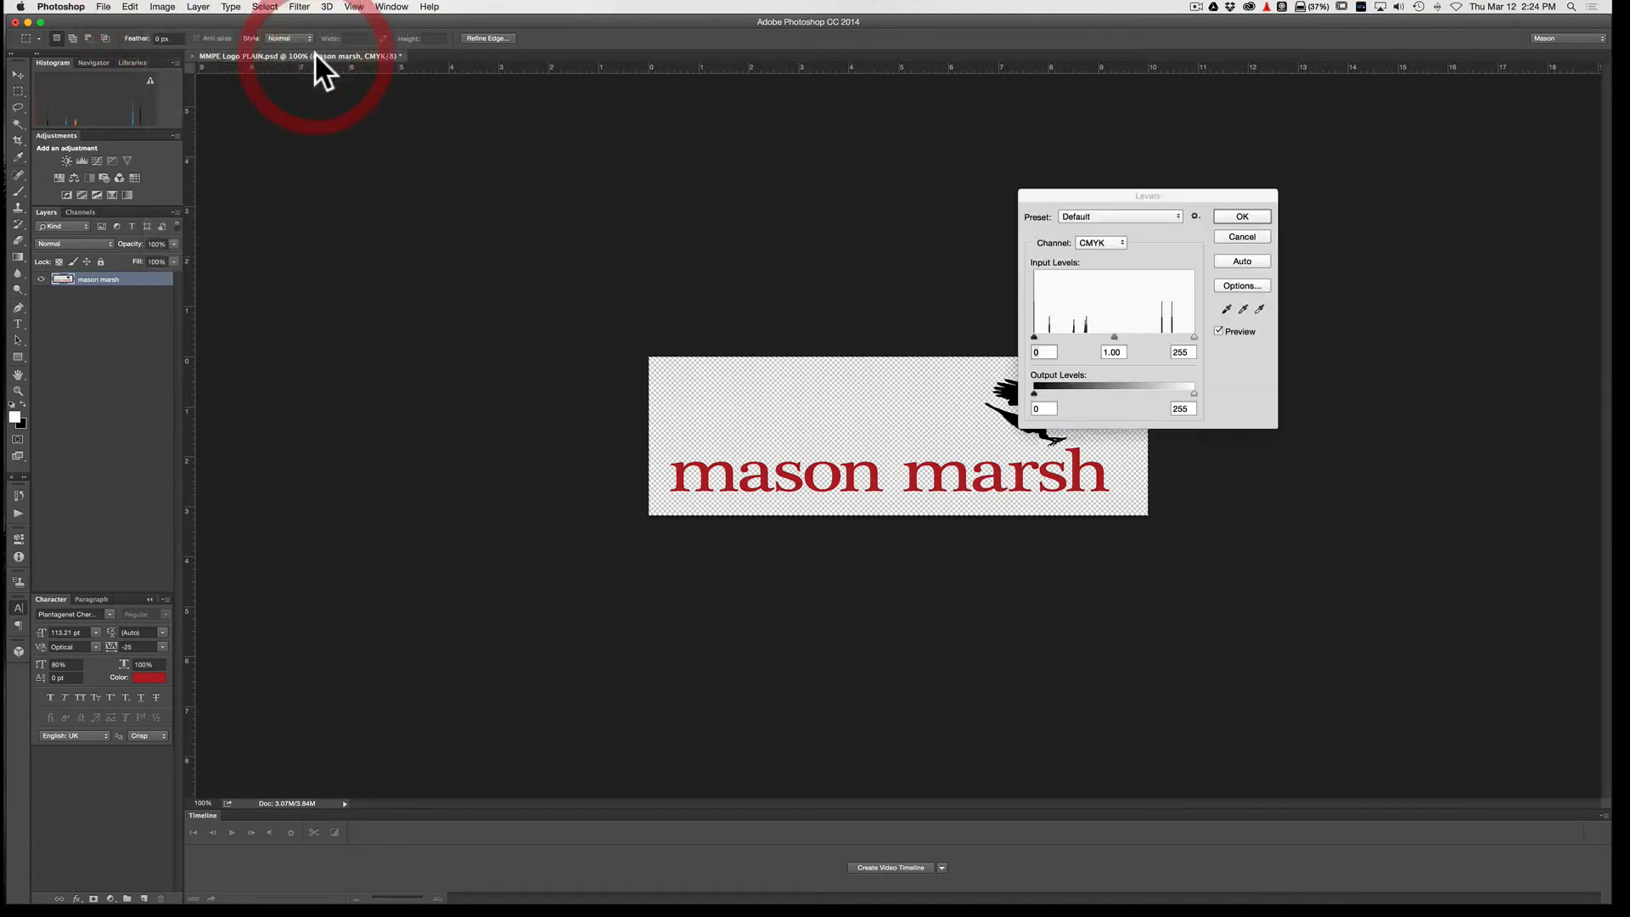
{"action": "left_click_drag", "start_coordinate": [1146, 194], "coordinate": [1368, 153]}
{"action": "left_click_drag", "start_coordinate": [1253, 350], "coordinate": [1449, 353]}
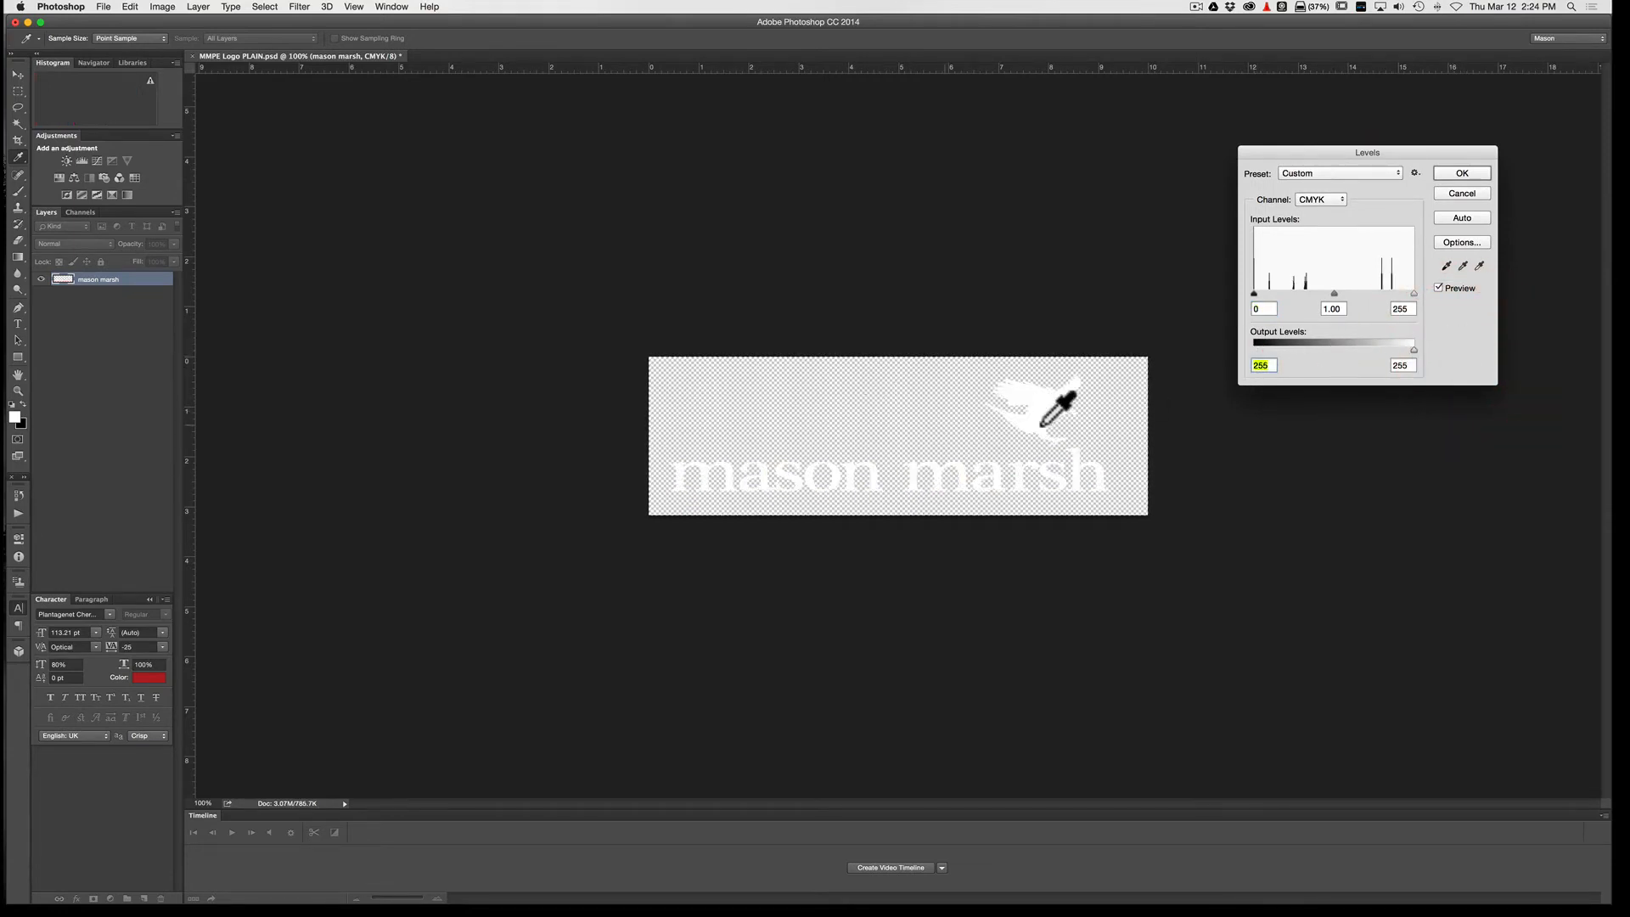
{"action": "left_click", "coordinate": [1462, 173]}
{"action": "key", "text": "m"}
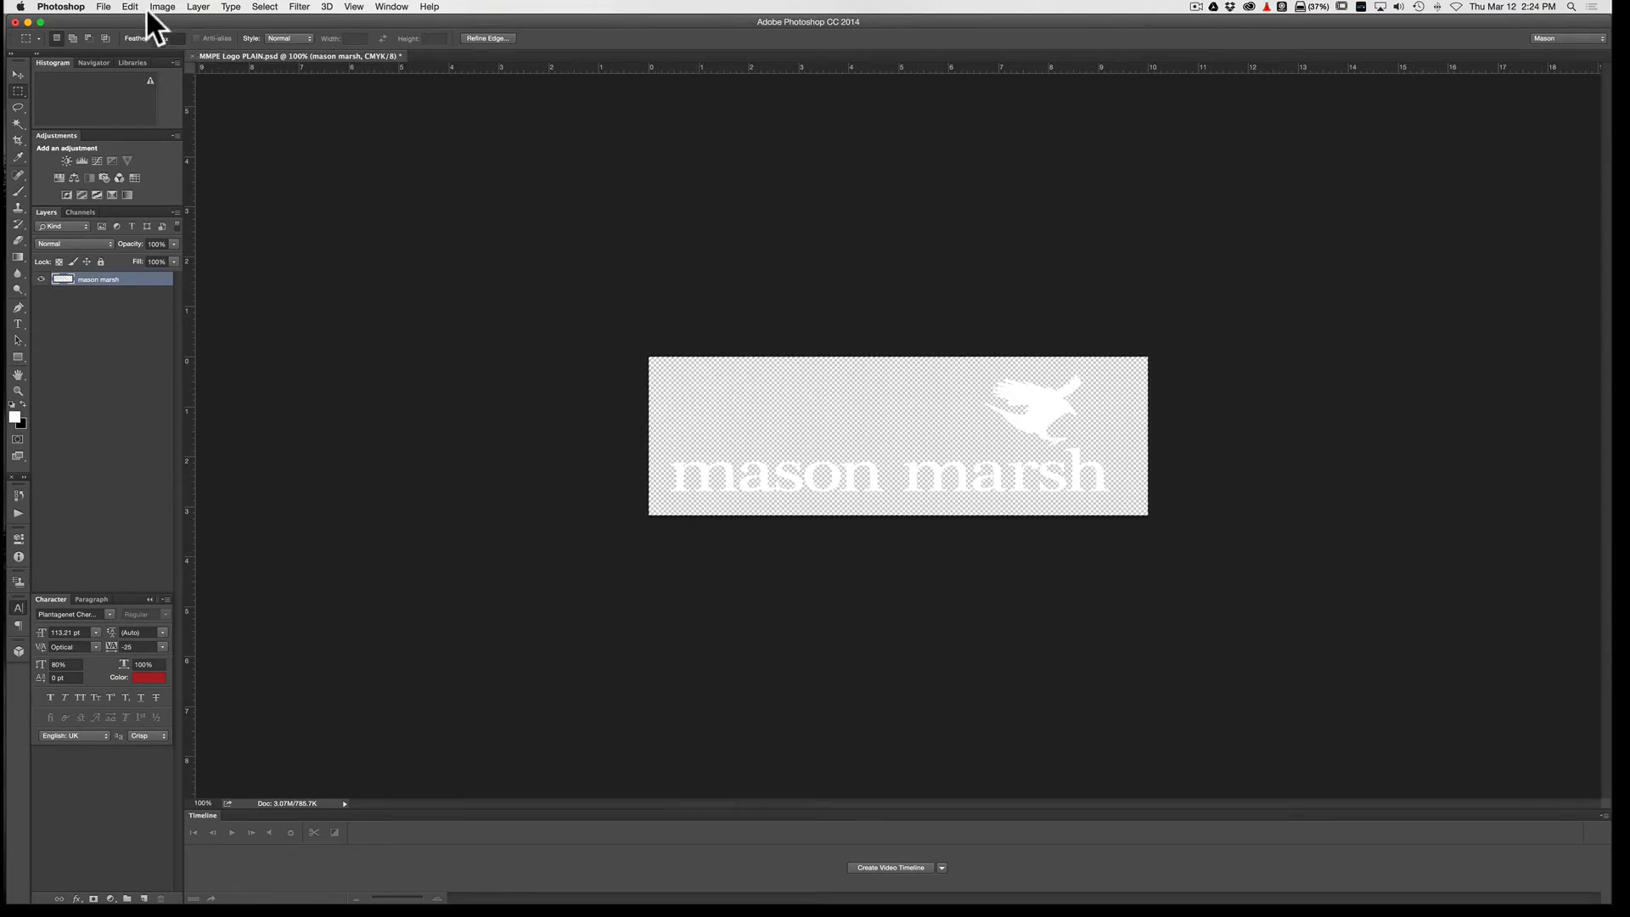
{"action": "left_click", "coordinate": [100, 6]}
{"action": "left_click", "coordinate": [114, 139]}
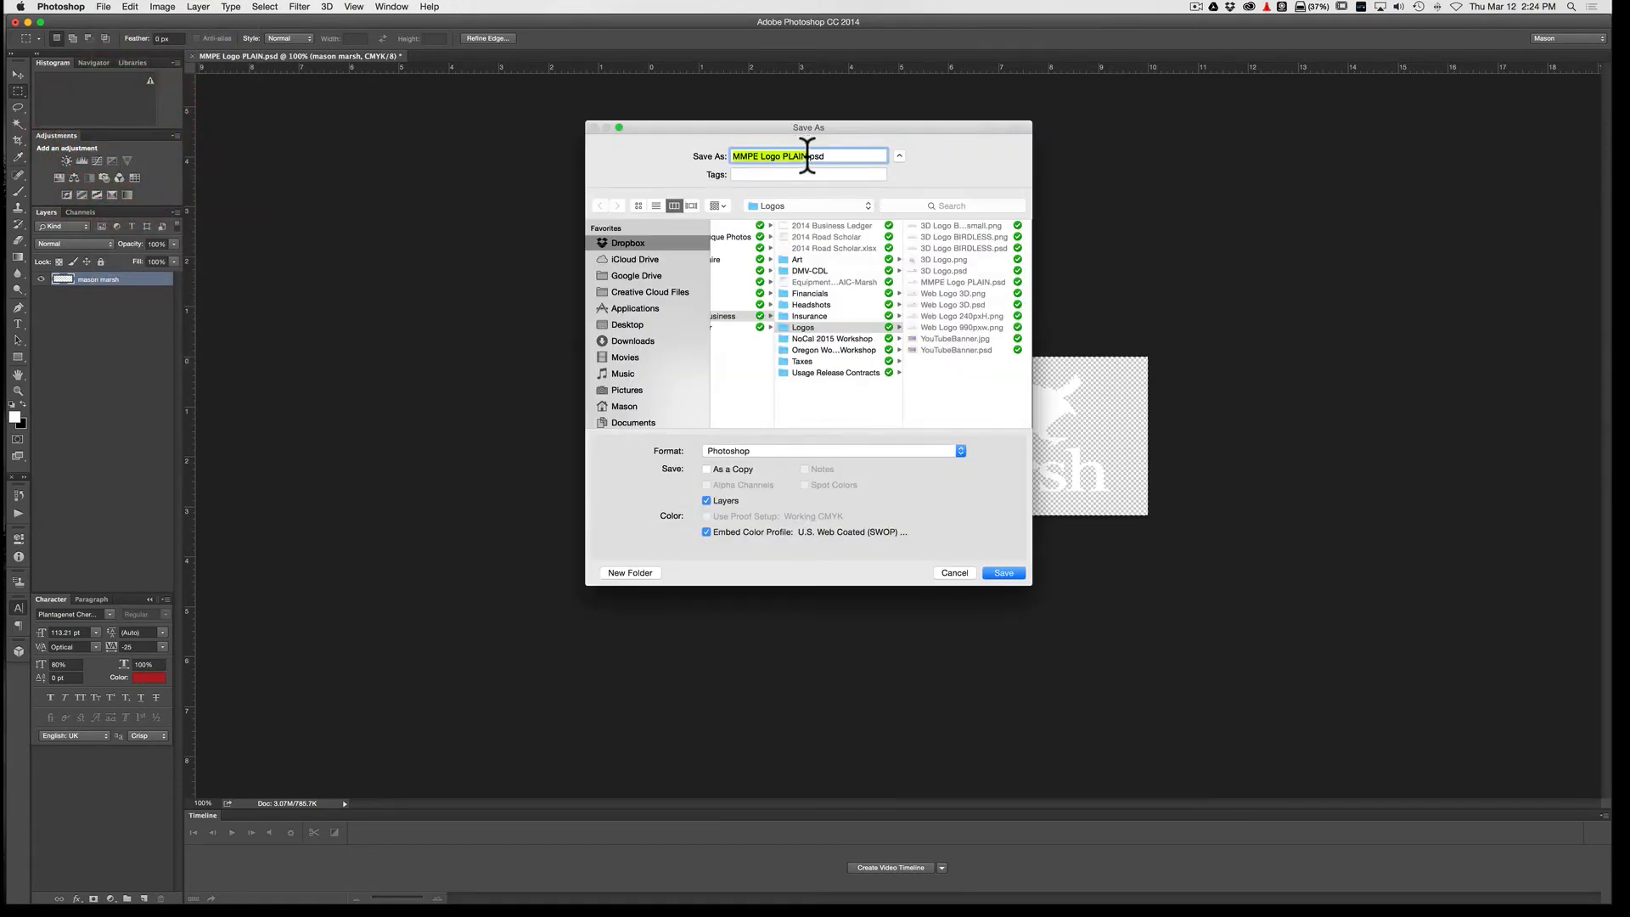
{"action": "left_click_drag", "start_coordinate": [807, 155], "coordinate": [786, 157]}
{"action": "type", "text": "Watermark"}
{"action": "left_click", "coordinate": [855, 443]}
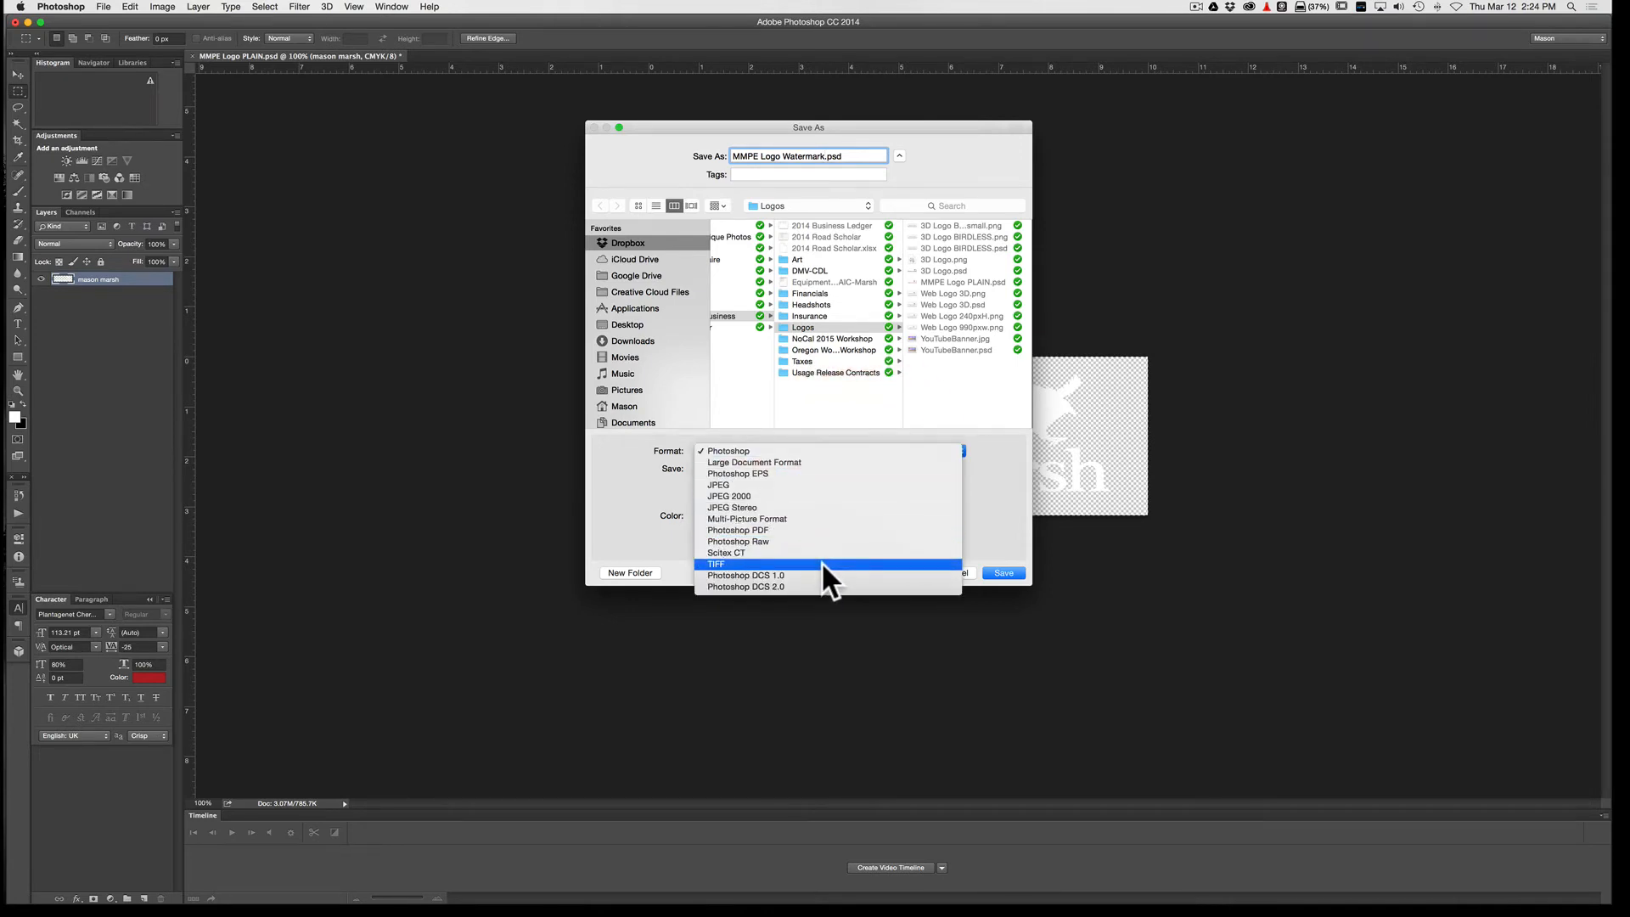
{"action": "left_click", "coordinate": [813, 450]}
{"action": "left_click", "coordinate": [966, 573]}
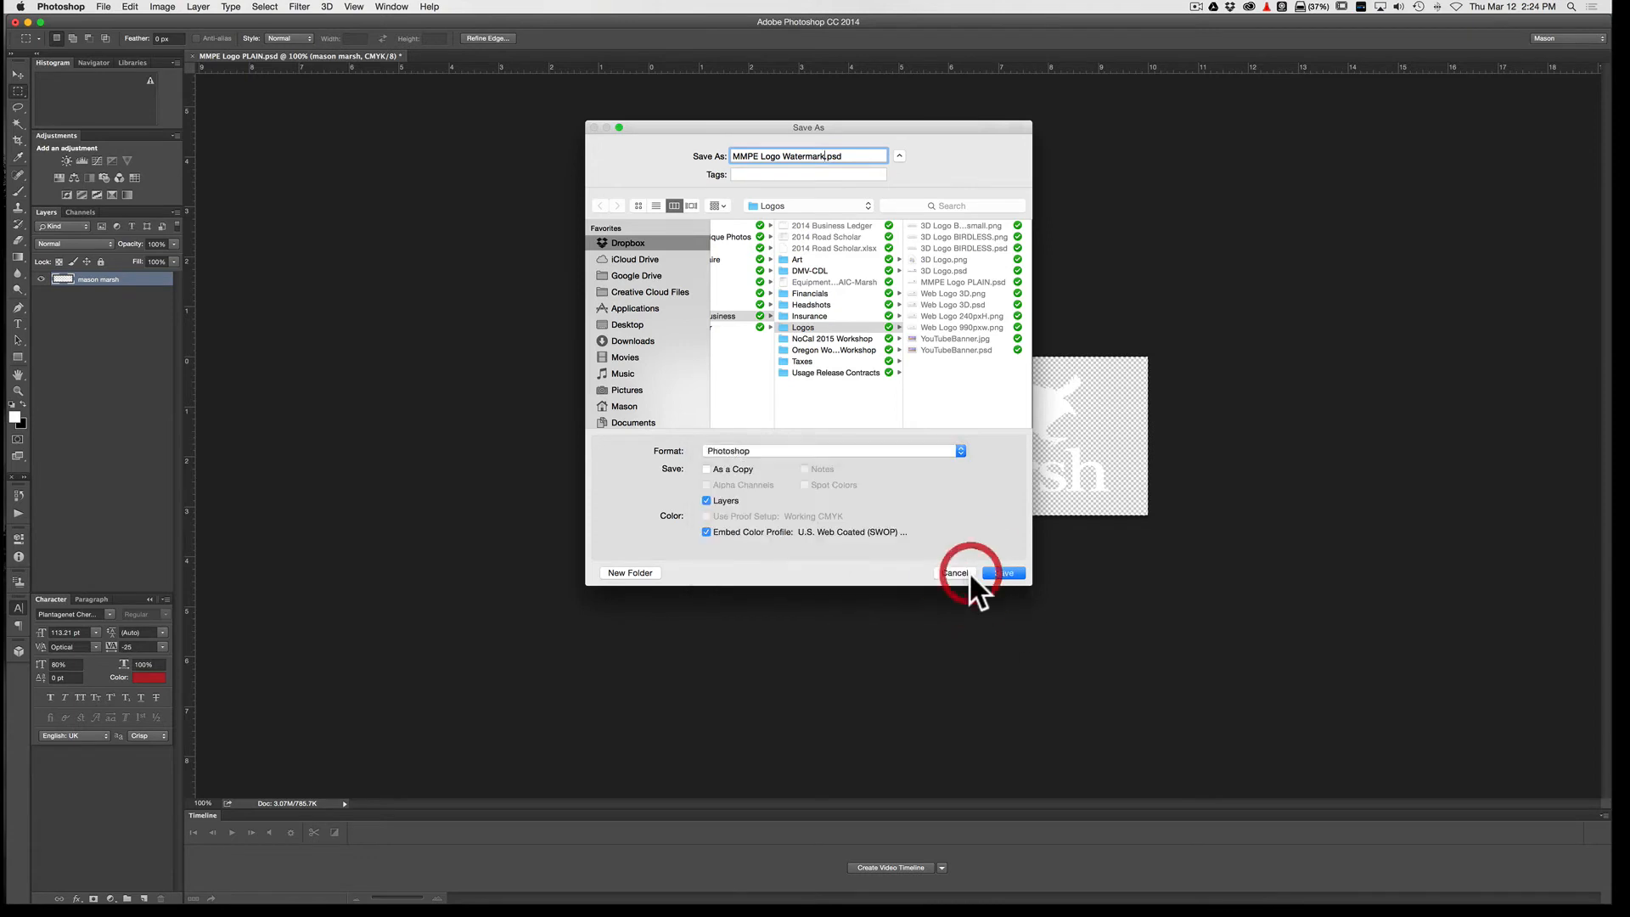
Step: Convert the white logo document's color mode to RGB Color
{"action": "left_click", "coordinate": [163, 6]}
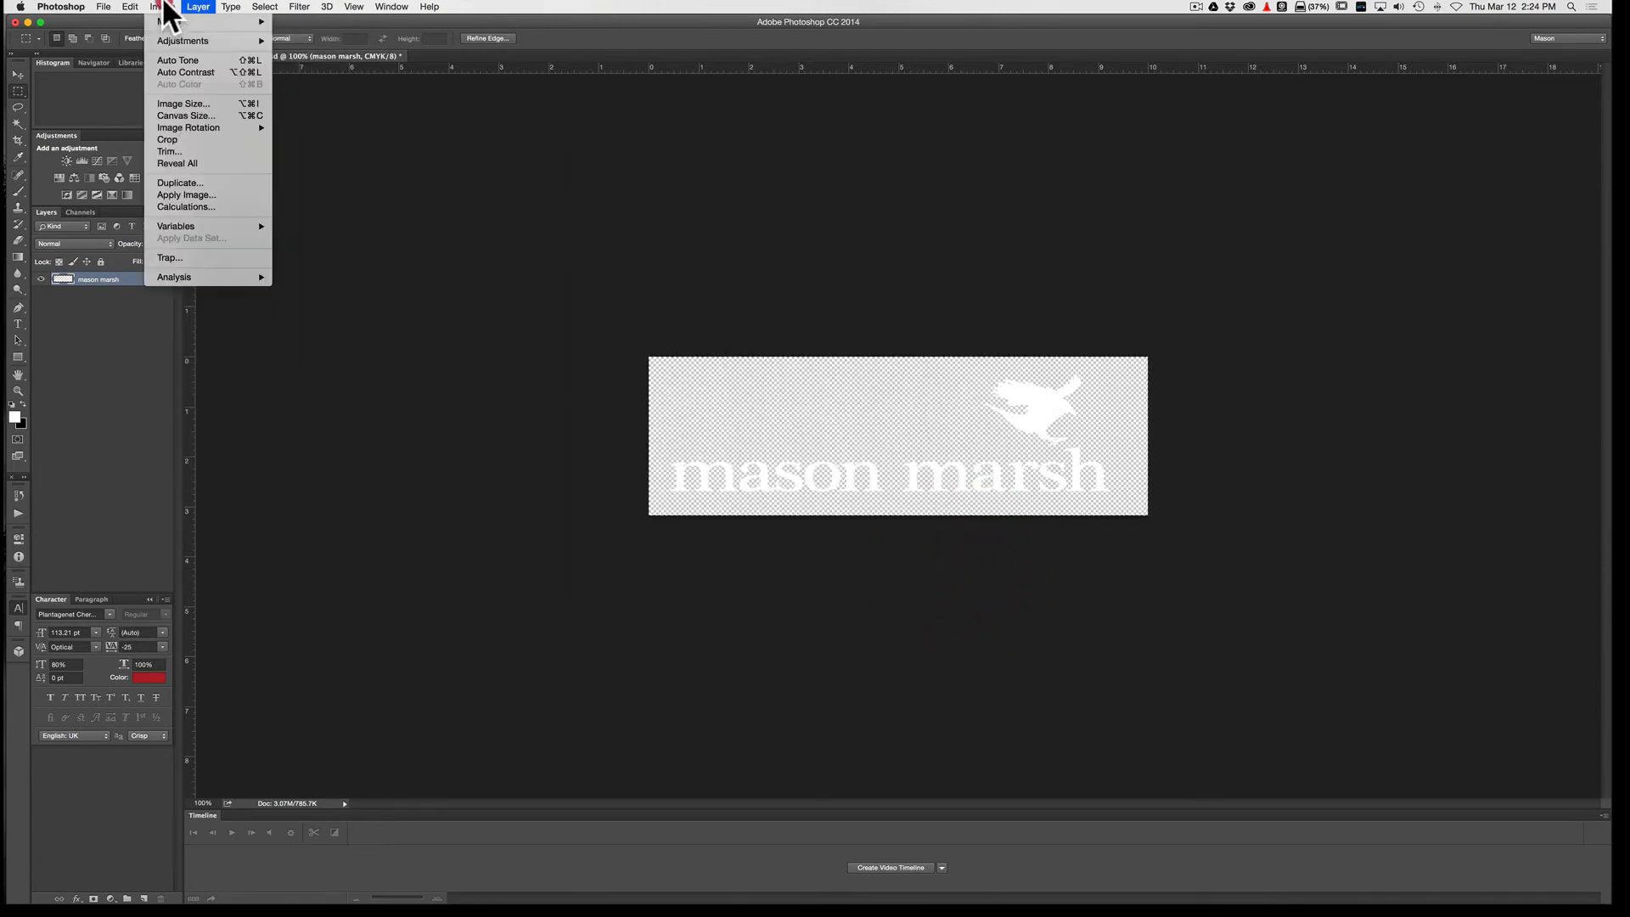
{"action": "mouse_move", "coordinate": [167, 24]}
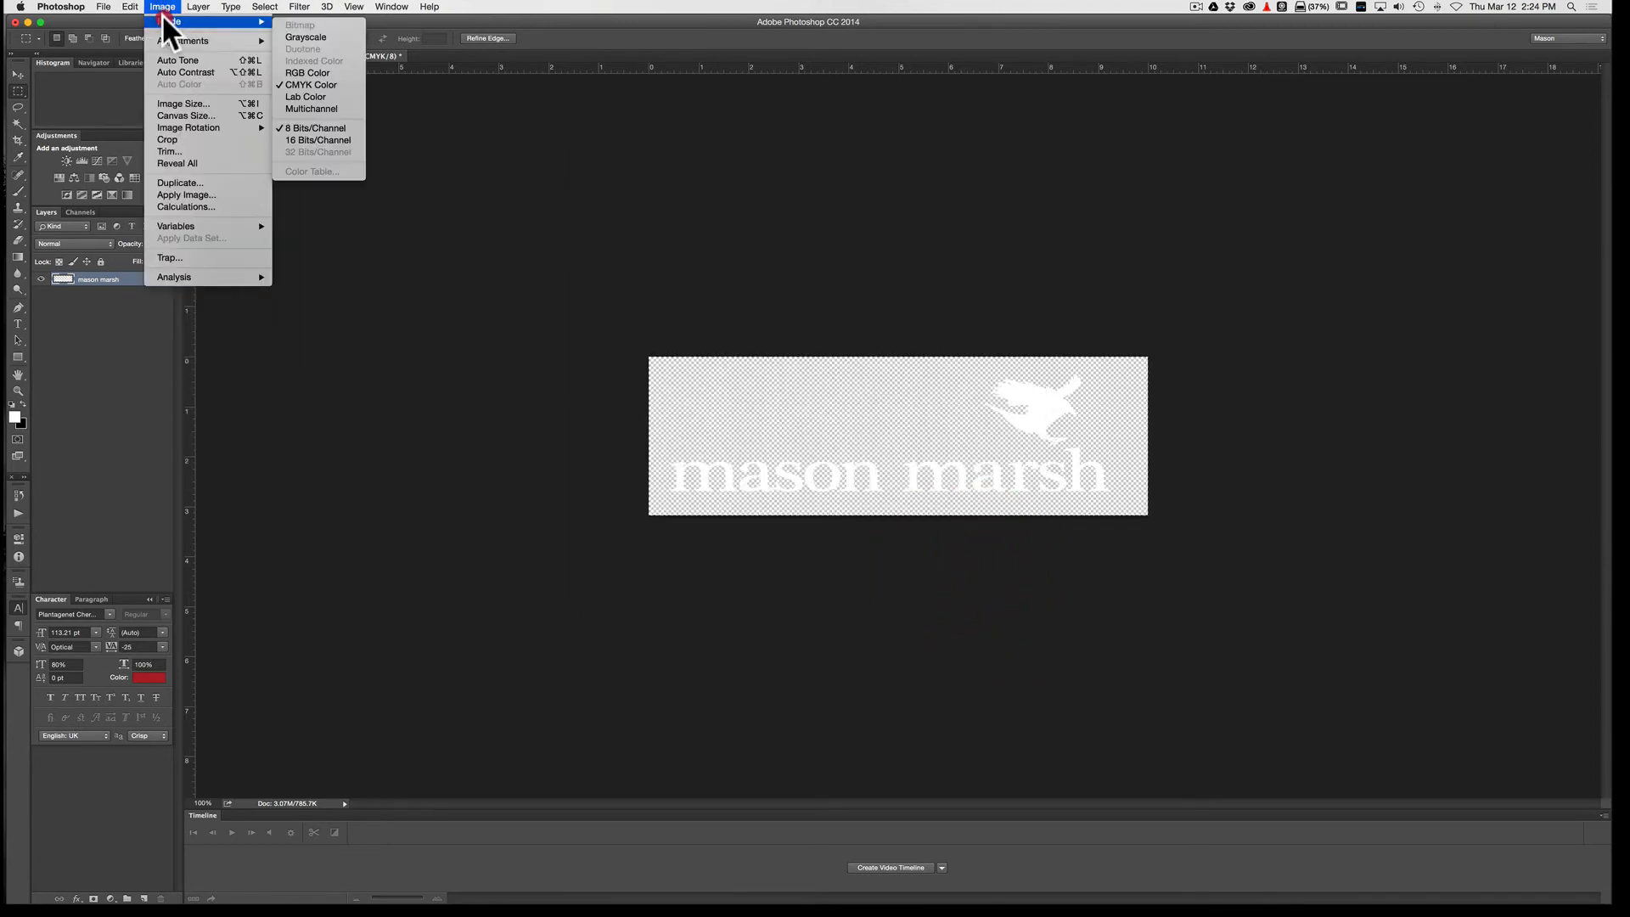
{"action": "left_click", "coordinate": [324, 73]}
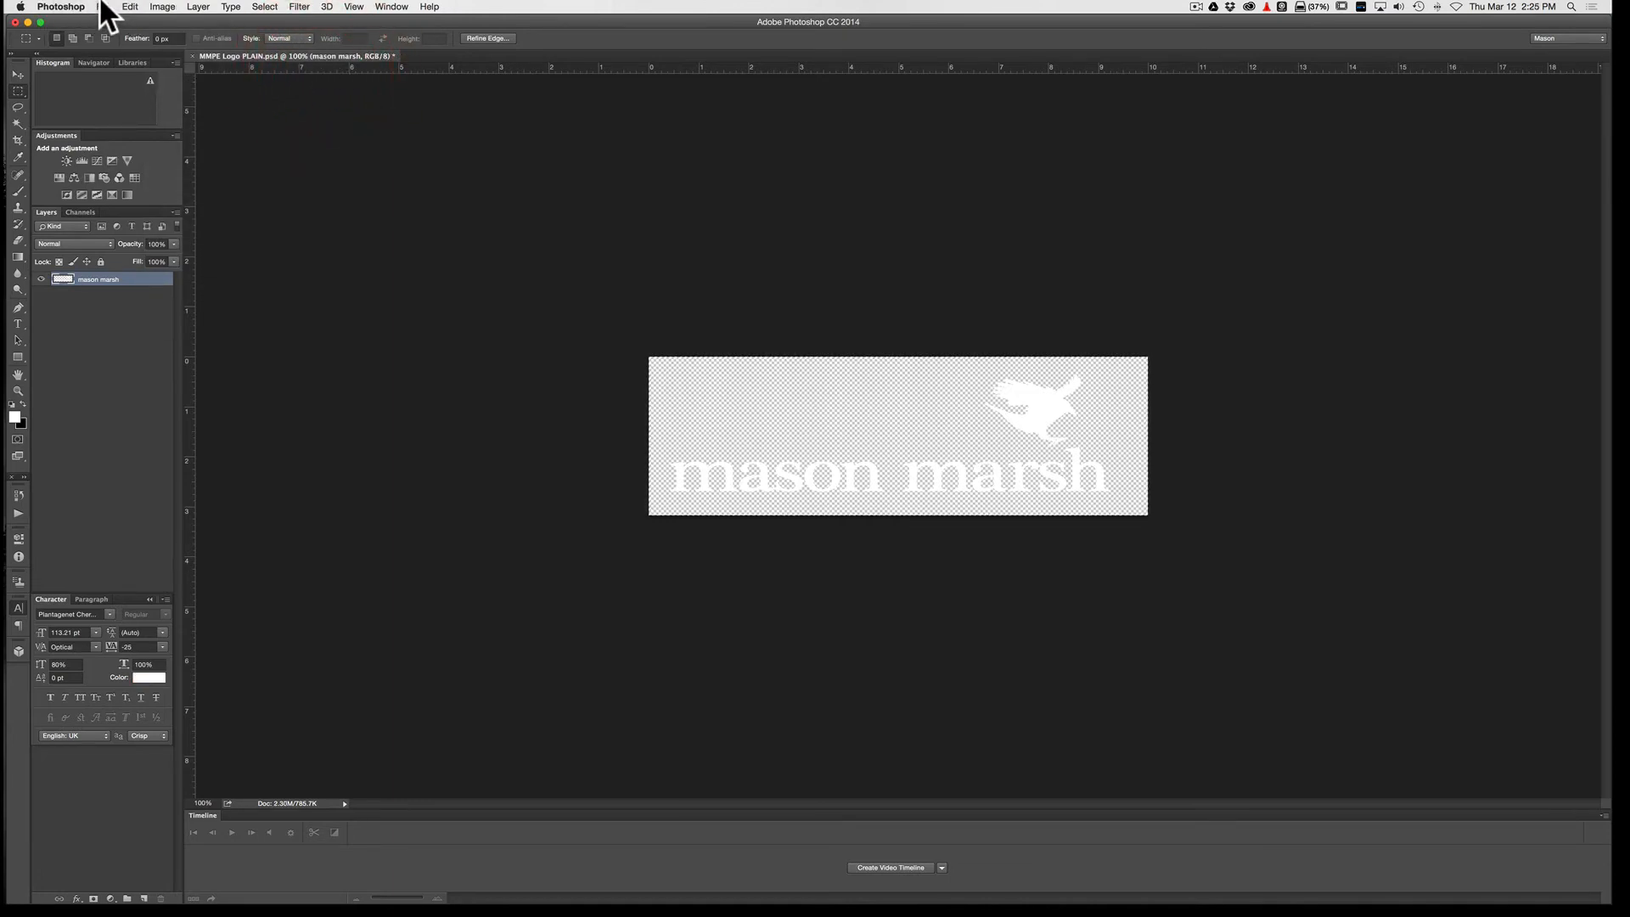
Step: Save a copy of the white logo as a PNG named MMPE Logo Watermark in the Logos folder
{"action": "left_click", "coordinate": [104, 8]}
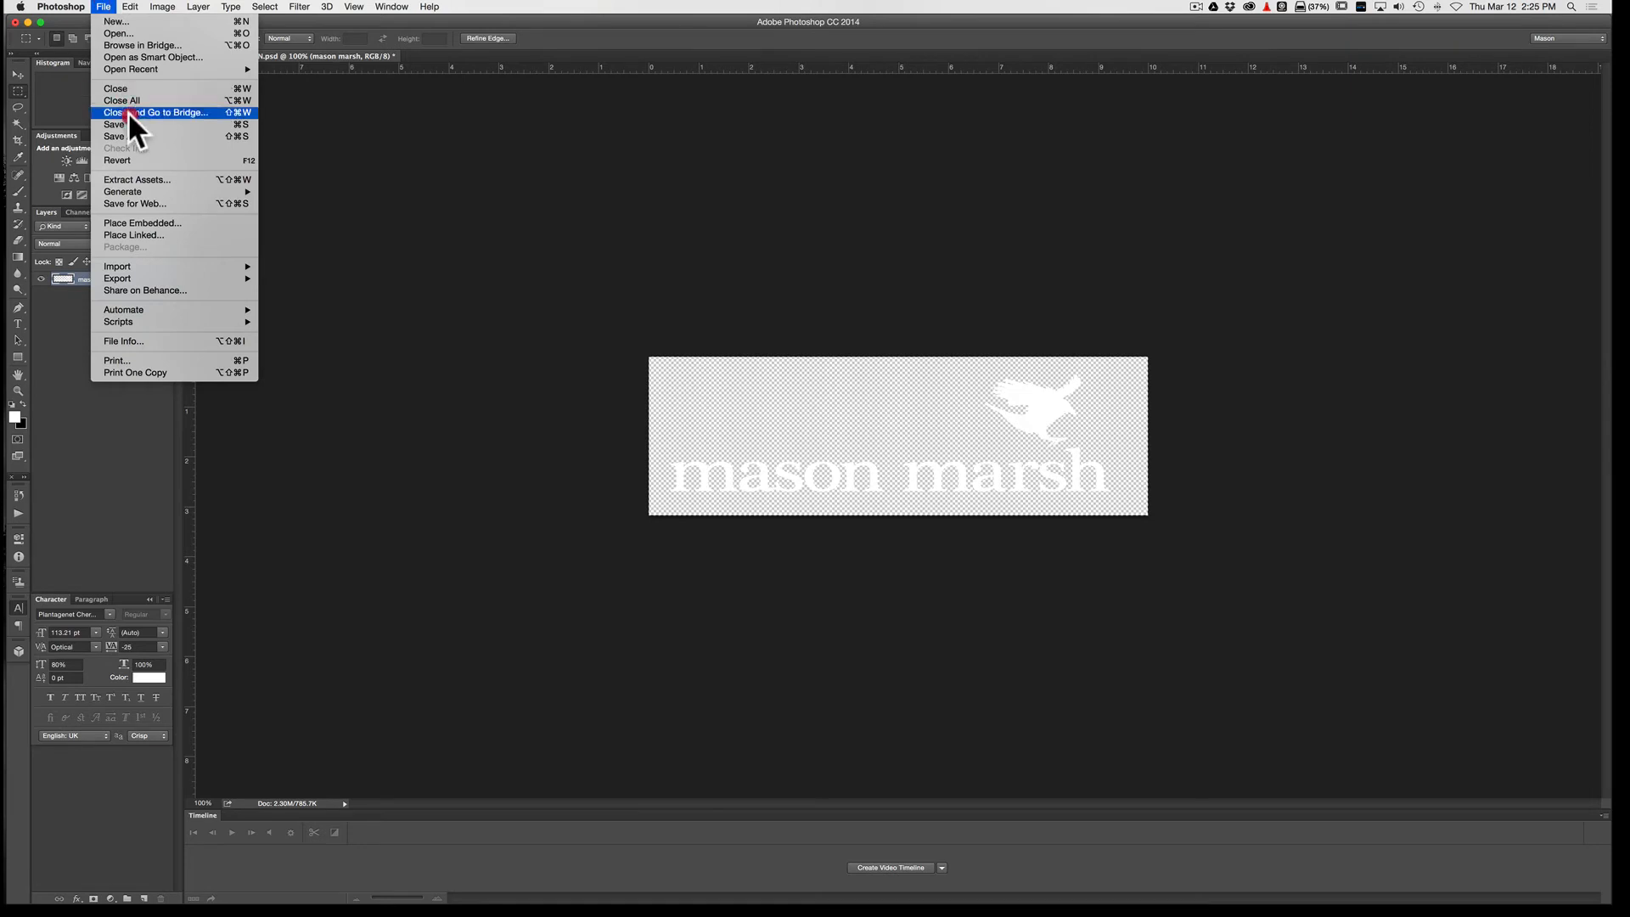
{"action": "left_click", "coordinate": [135, 136]}
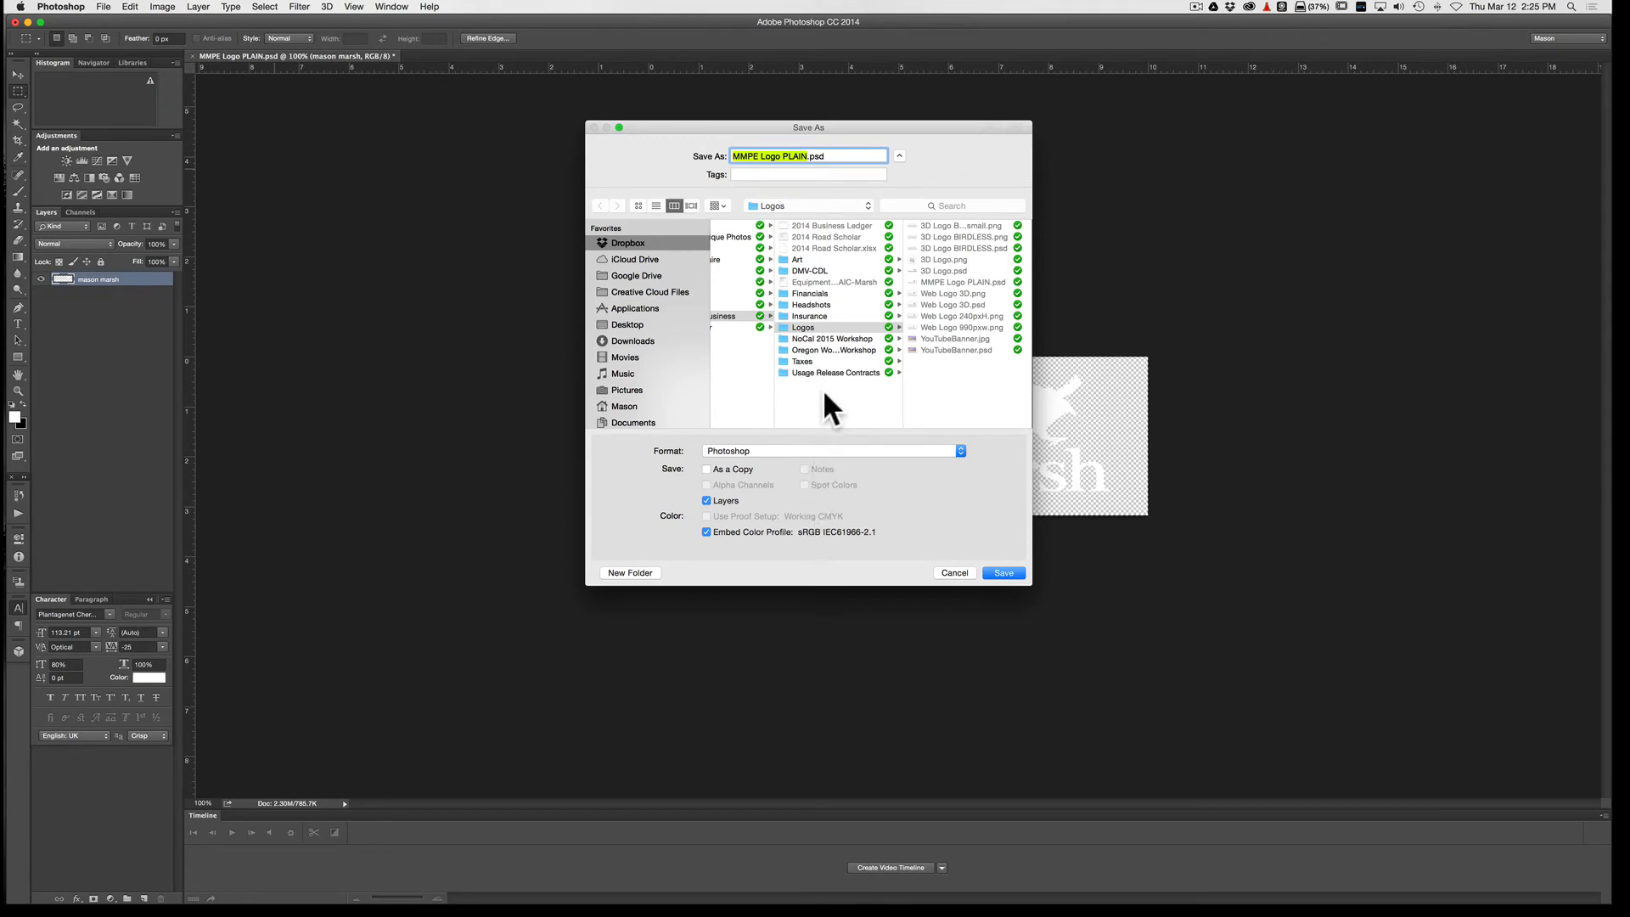
{"action": "left_click_drag", "start_coordinate": [783, 155], "coordinate": [805, 156]}
{"action": "type", "text": "Watermark"}
{"action": "left_click", "coordinate": [834, 450]}
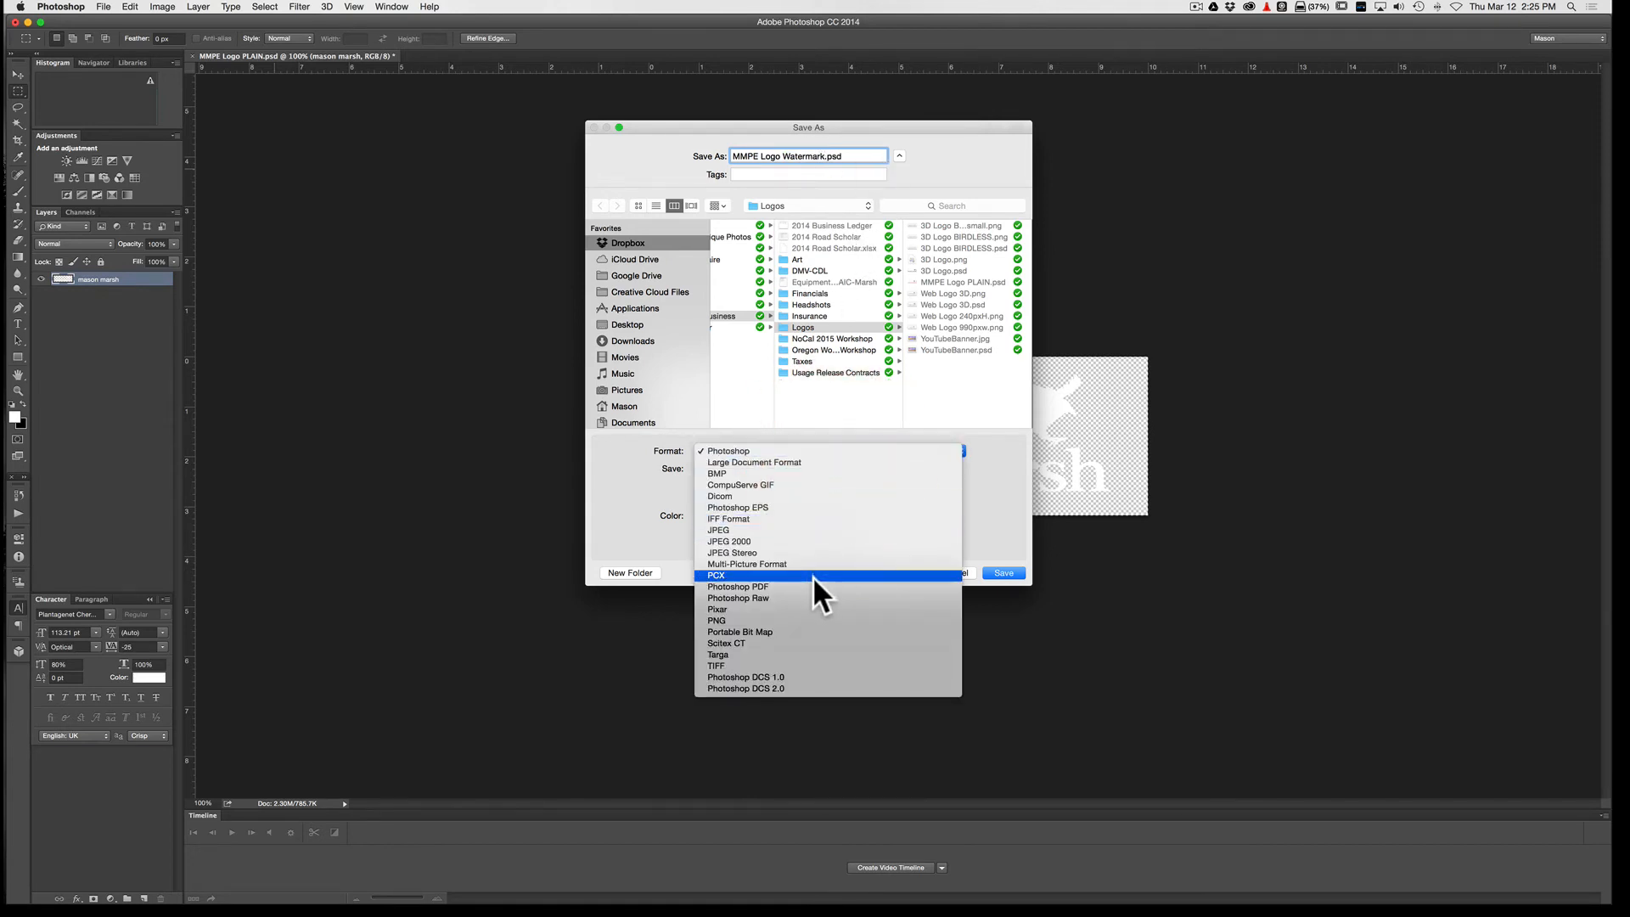
{"action": "left_click", "coordinate": [796, 620]}
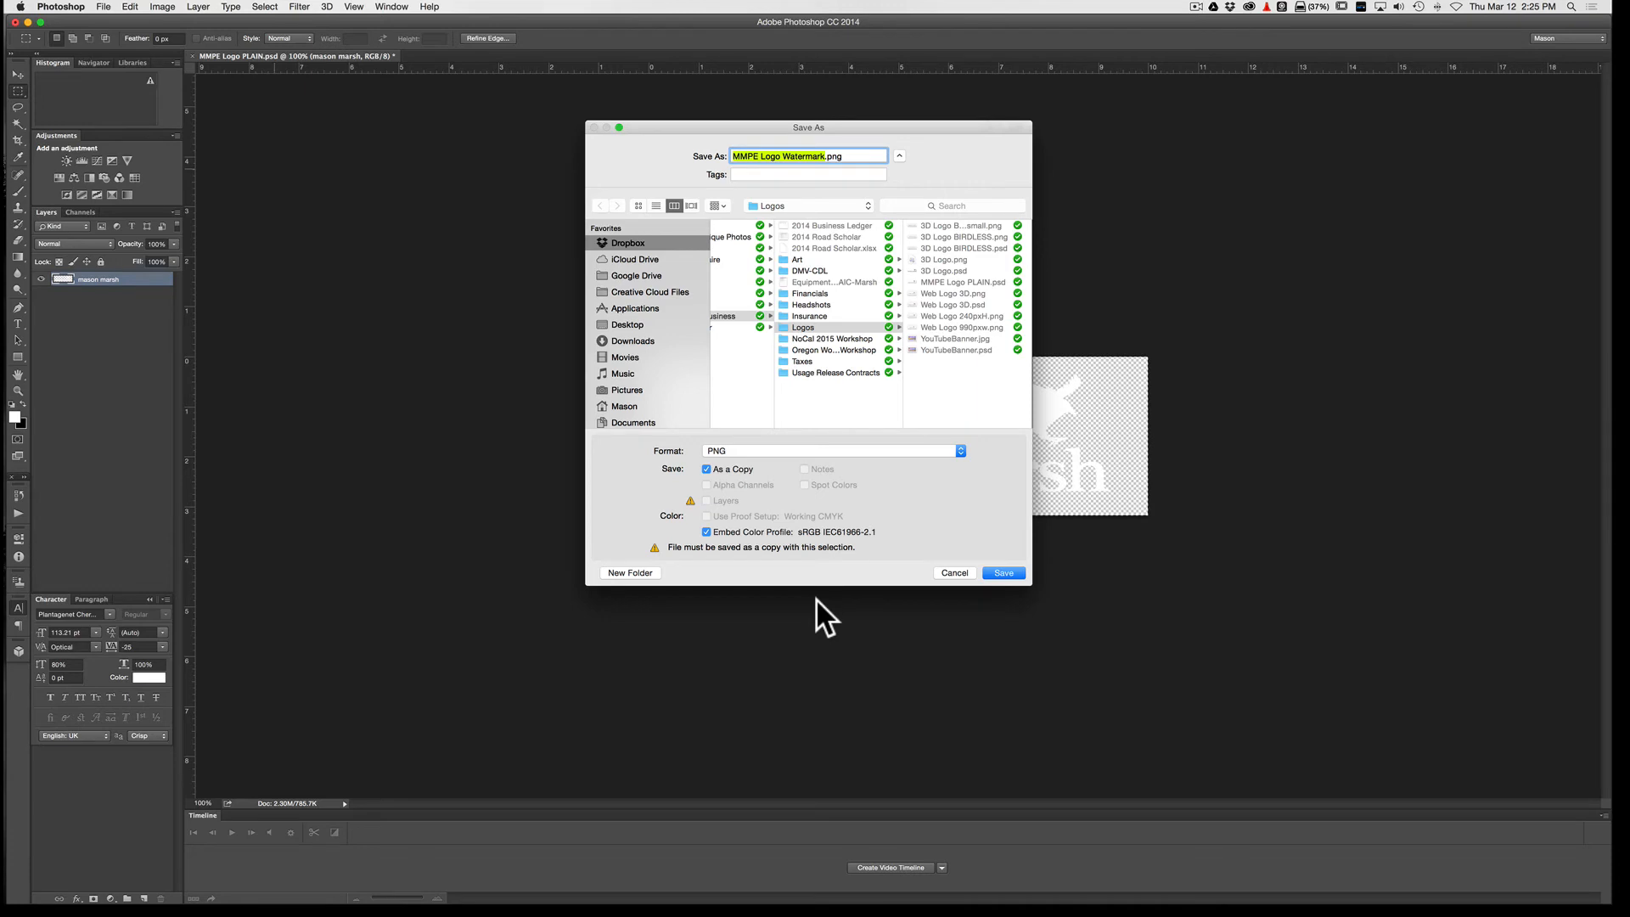
{"action": "left_click", "coordinate": [999, 571]}
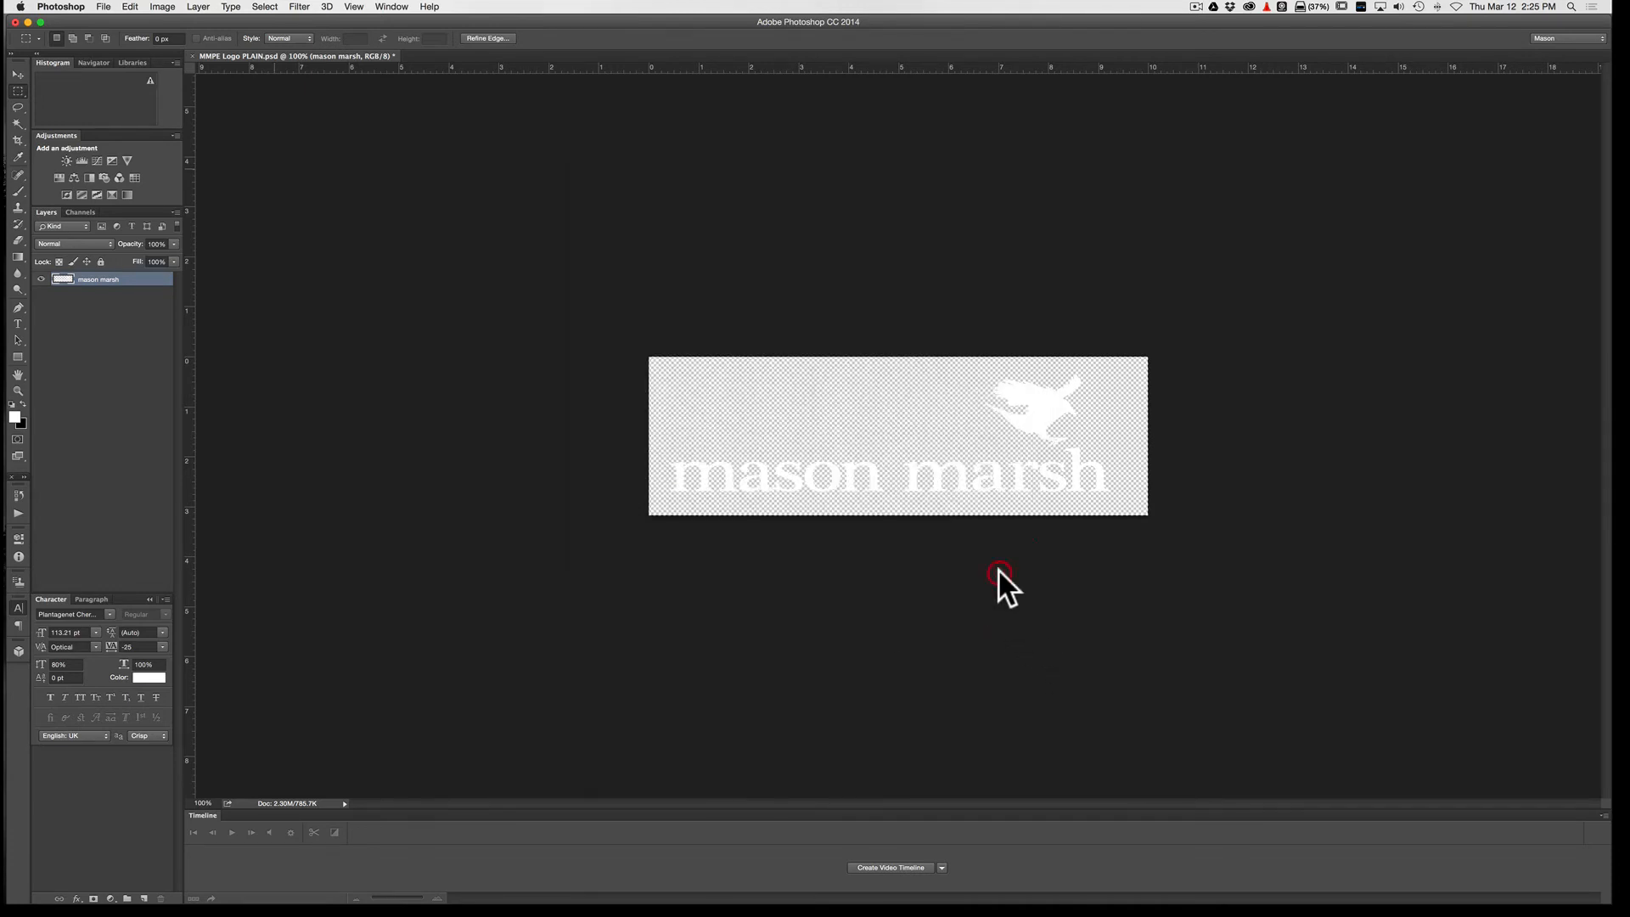
{"action": "left_click", "coordinate": [941, 334]}
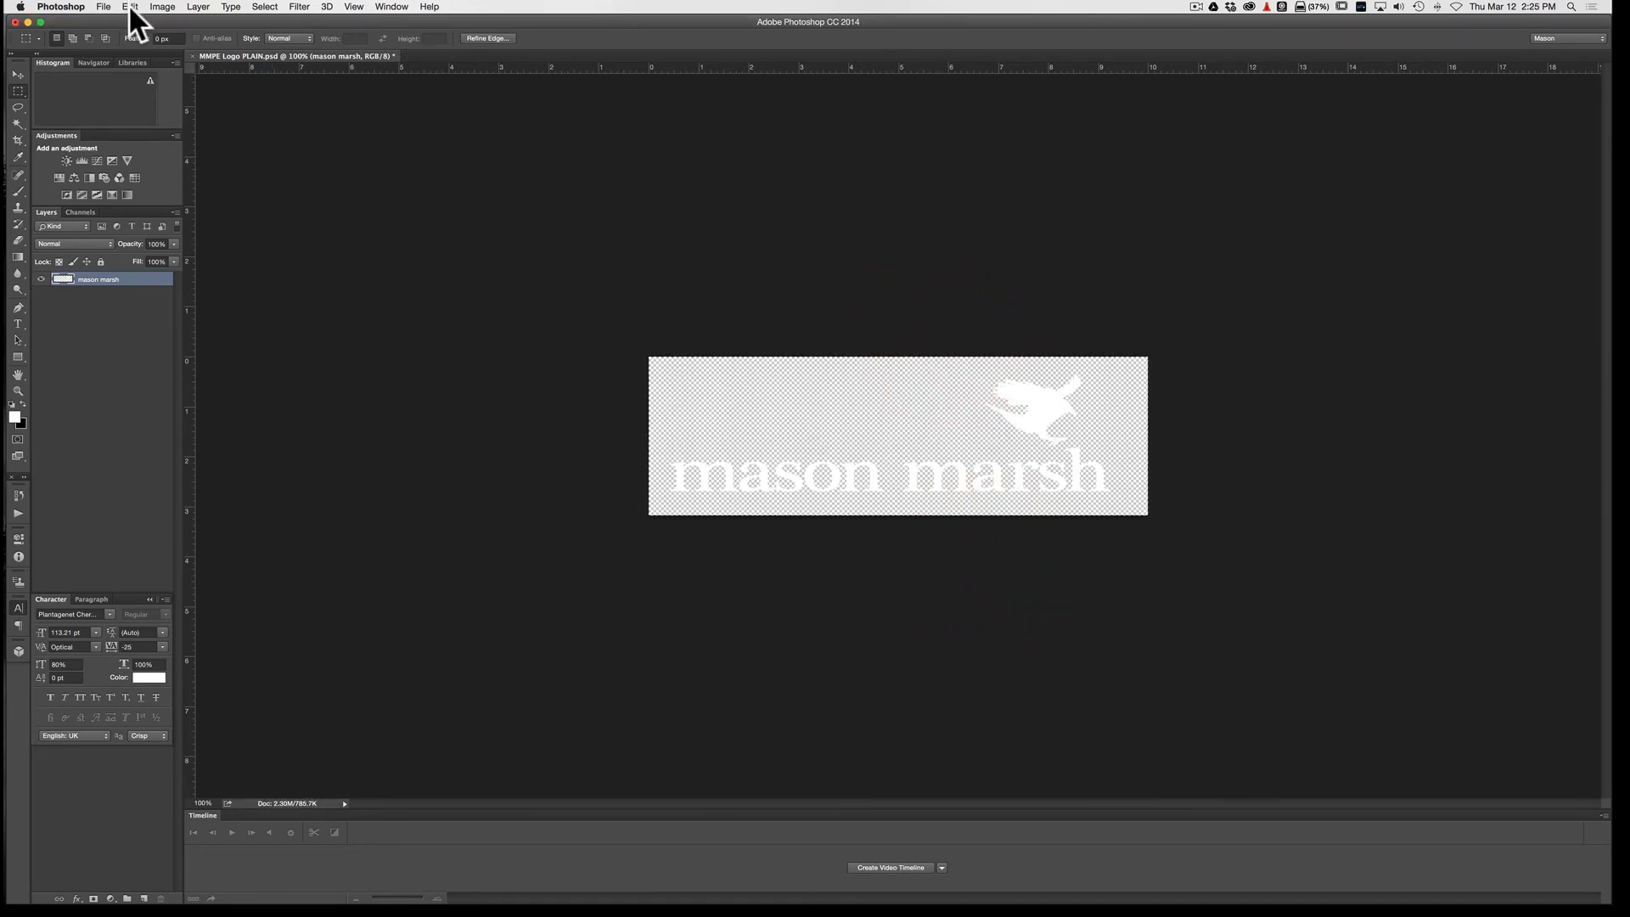
Step: Switch back to Lightroom's Watermark Editor and choose MMPE Logo Watermark.png from the Logos folder as the watermark image
{"action": "left_click", "coordinate": [27, 17]}
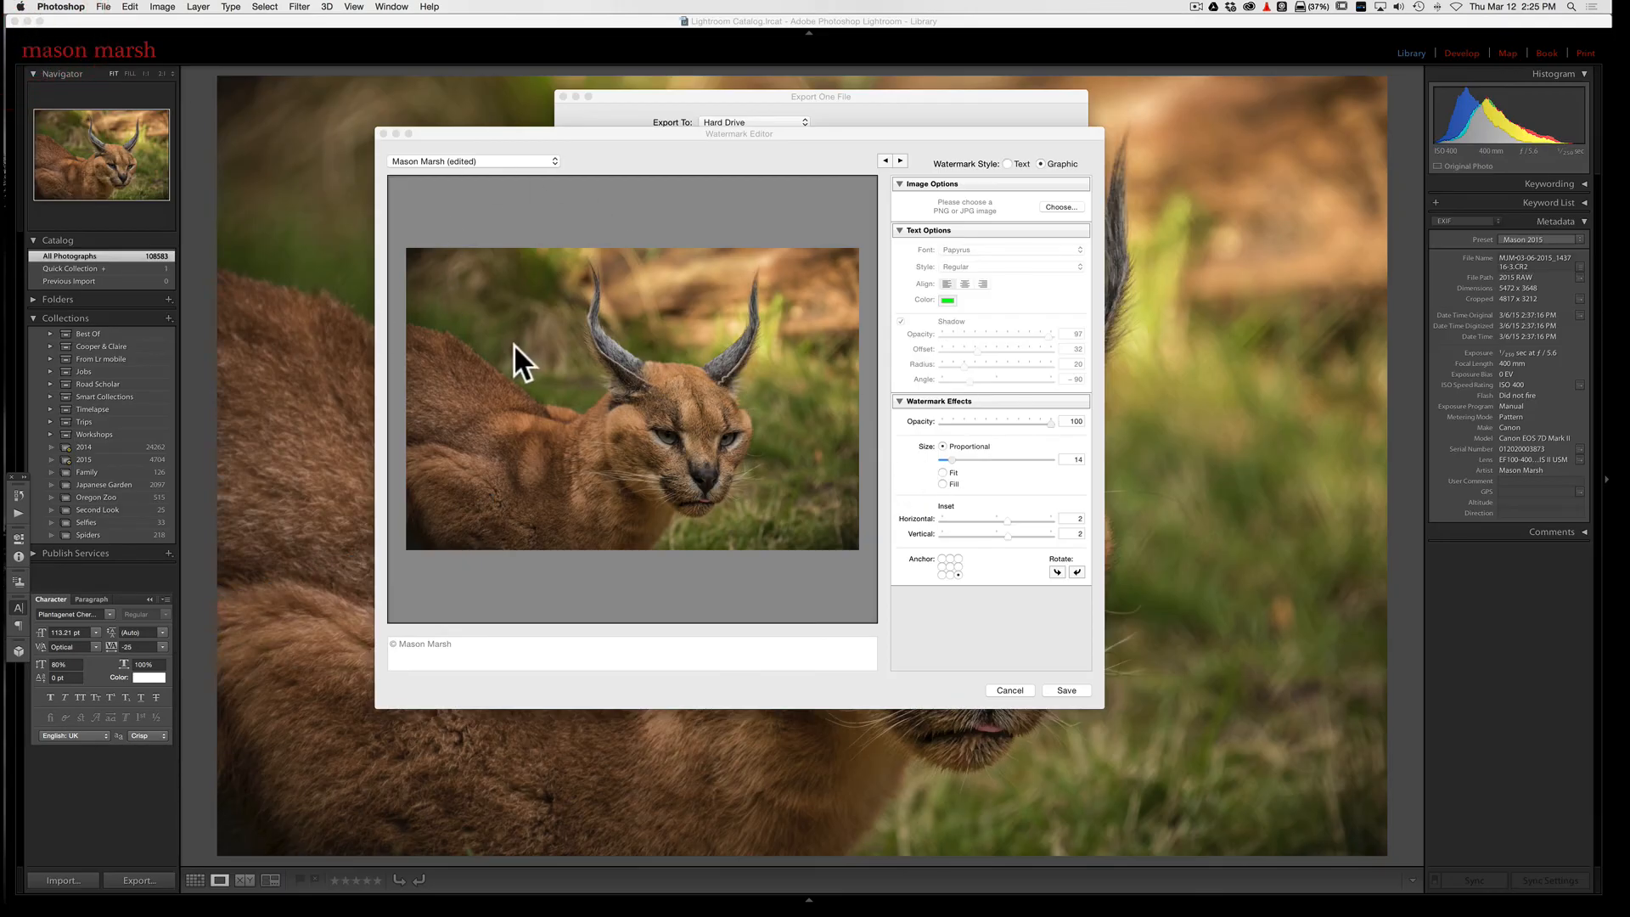
{"action": "left_click", "coordinate": [753, 133]}
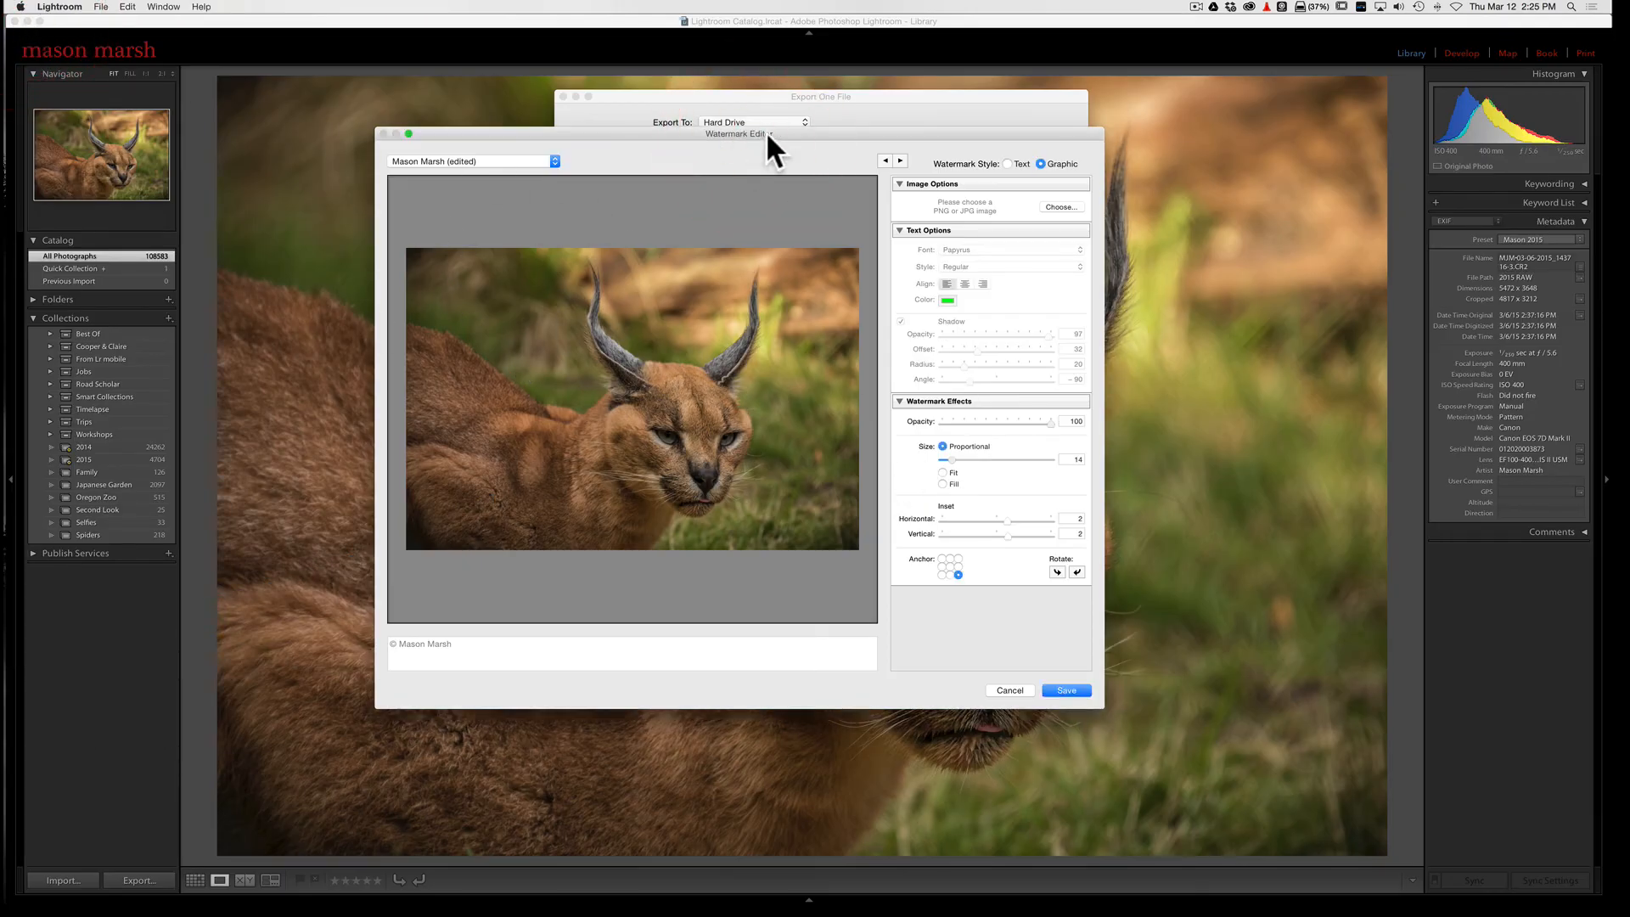
{"action": "left_click", "coordinate": [1062, 205]}
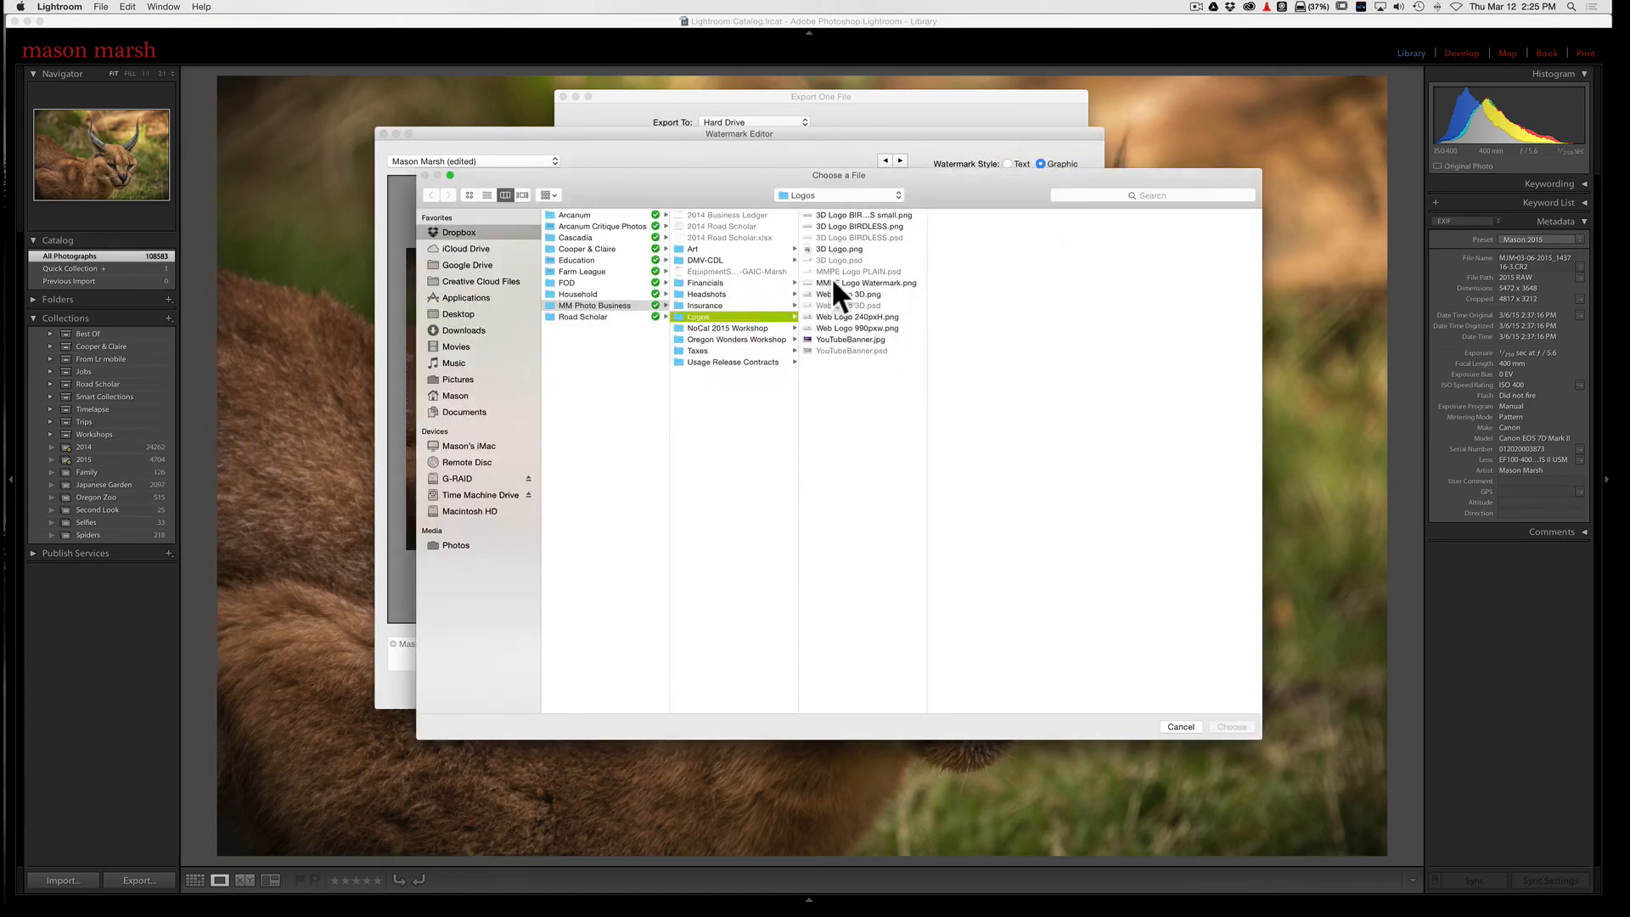
{"action": "left_click", "coordinate": [856, 284]}
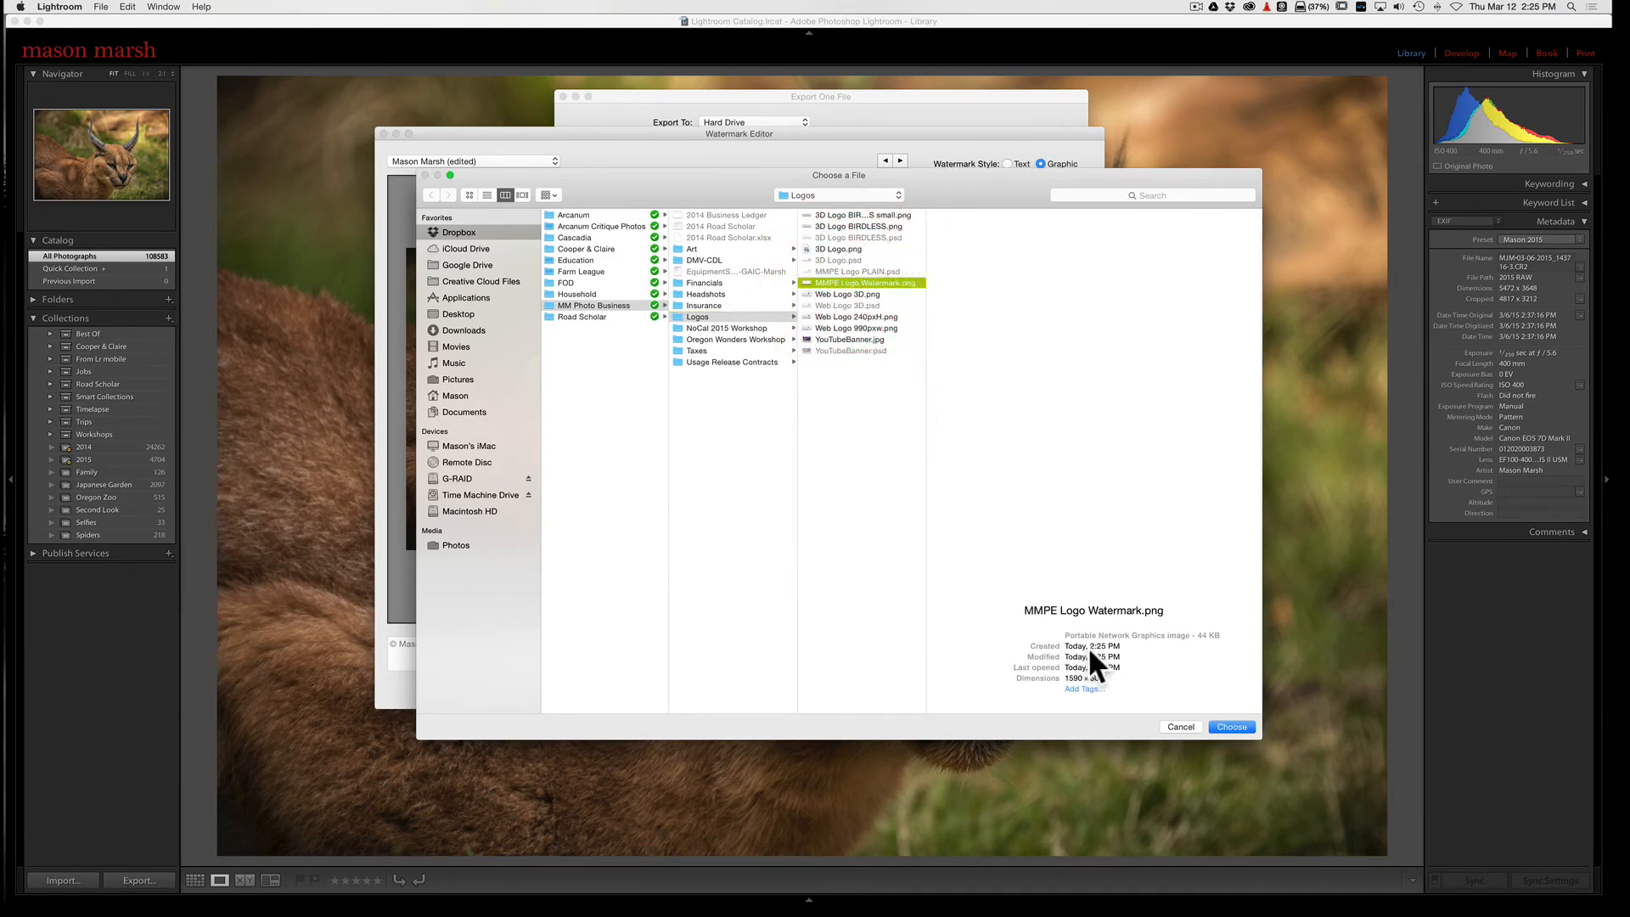
{"action": "left_click", "coordinate": [1231, 726]}
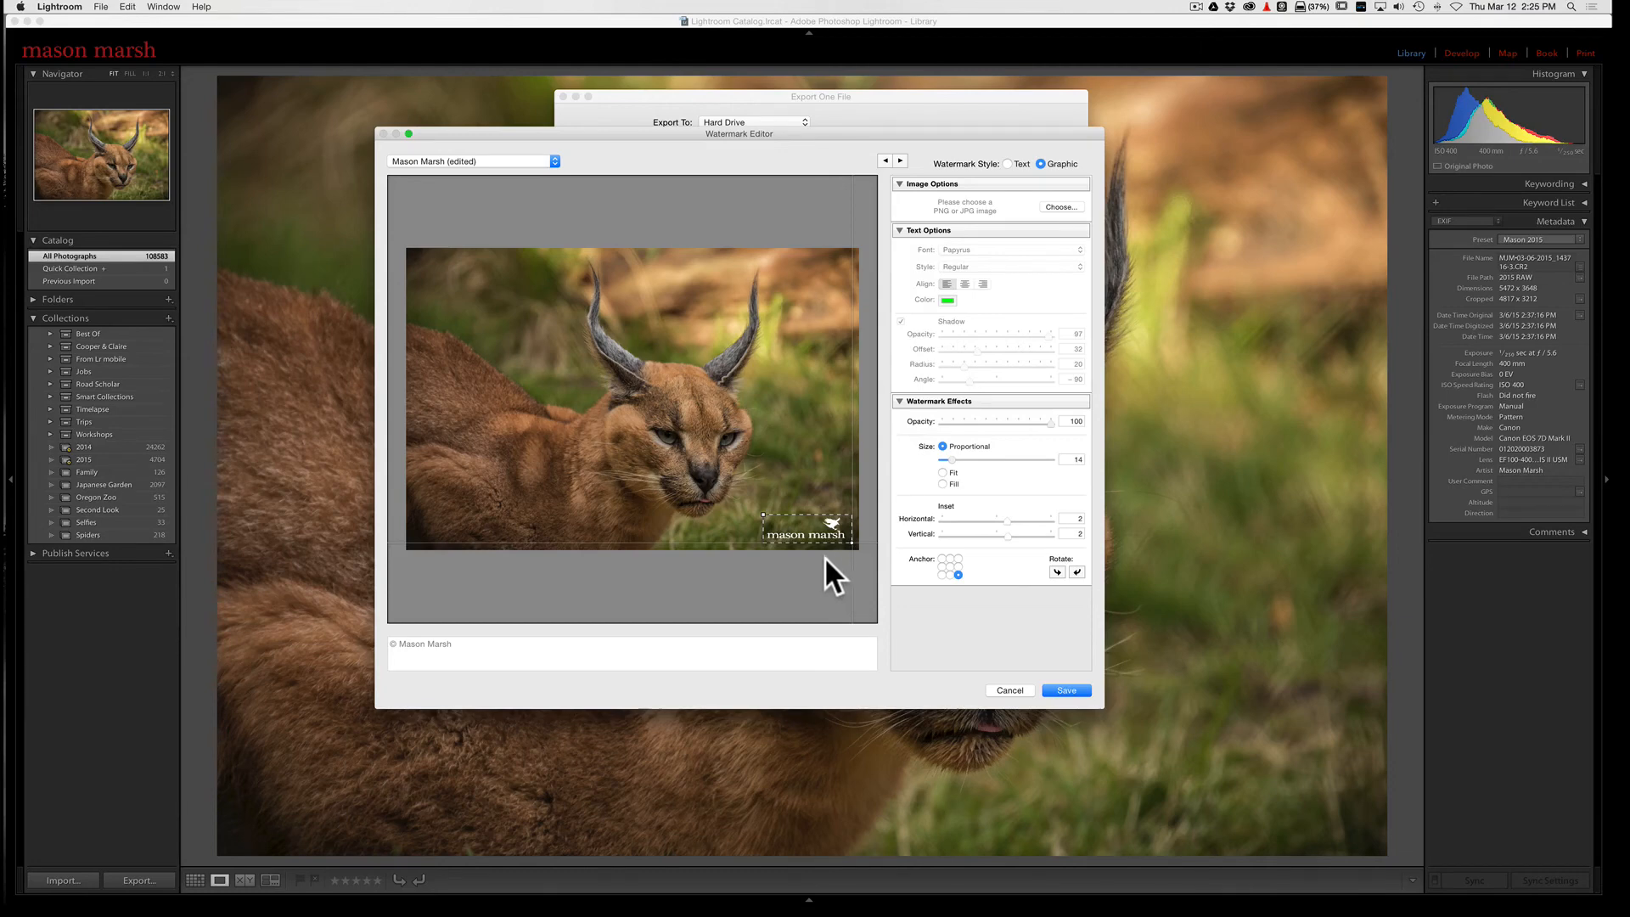
Step: Set the graphic watermark's opacity to 50 and its proportional size to 10
{"action": "left_click_drag", "start_coordinate": [1051, 422], "coordinate": [996, 425]}
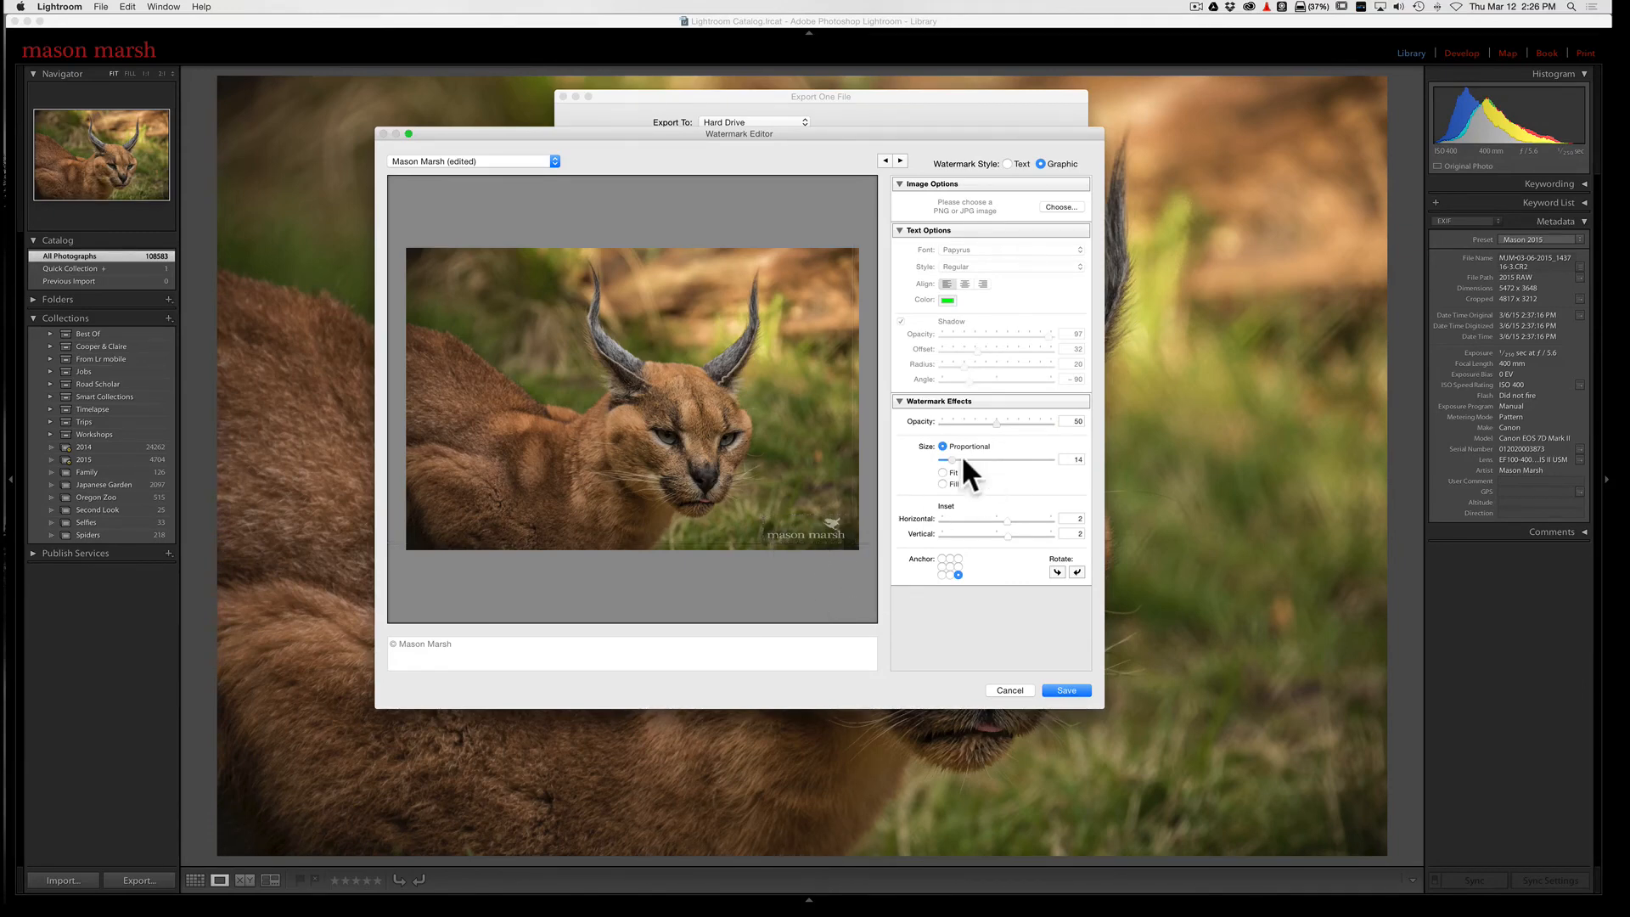
{"action": "mouse_move", "coordinate": [950, 459]}
{"action": "left_mouse_down"}
{"action": "mouse_move", "coordinate": [978, 457]}
{"action": "mouse_move", "coordinate": [948, 460]}
{"action": "left_mouse_up"}
{"action": "mouse_move", "coordinate": [1000, 516]}
{"action": "mouse_move", "coordinate": [953, 568]}
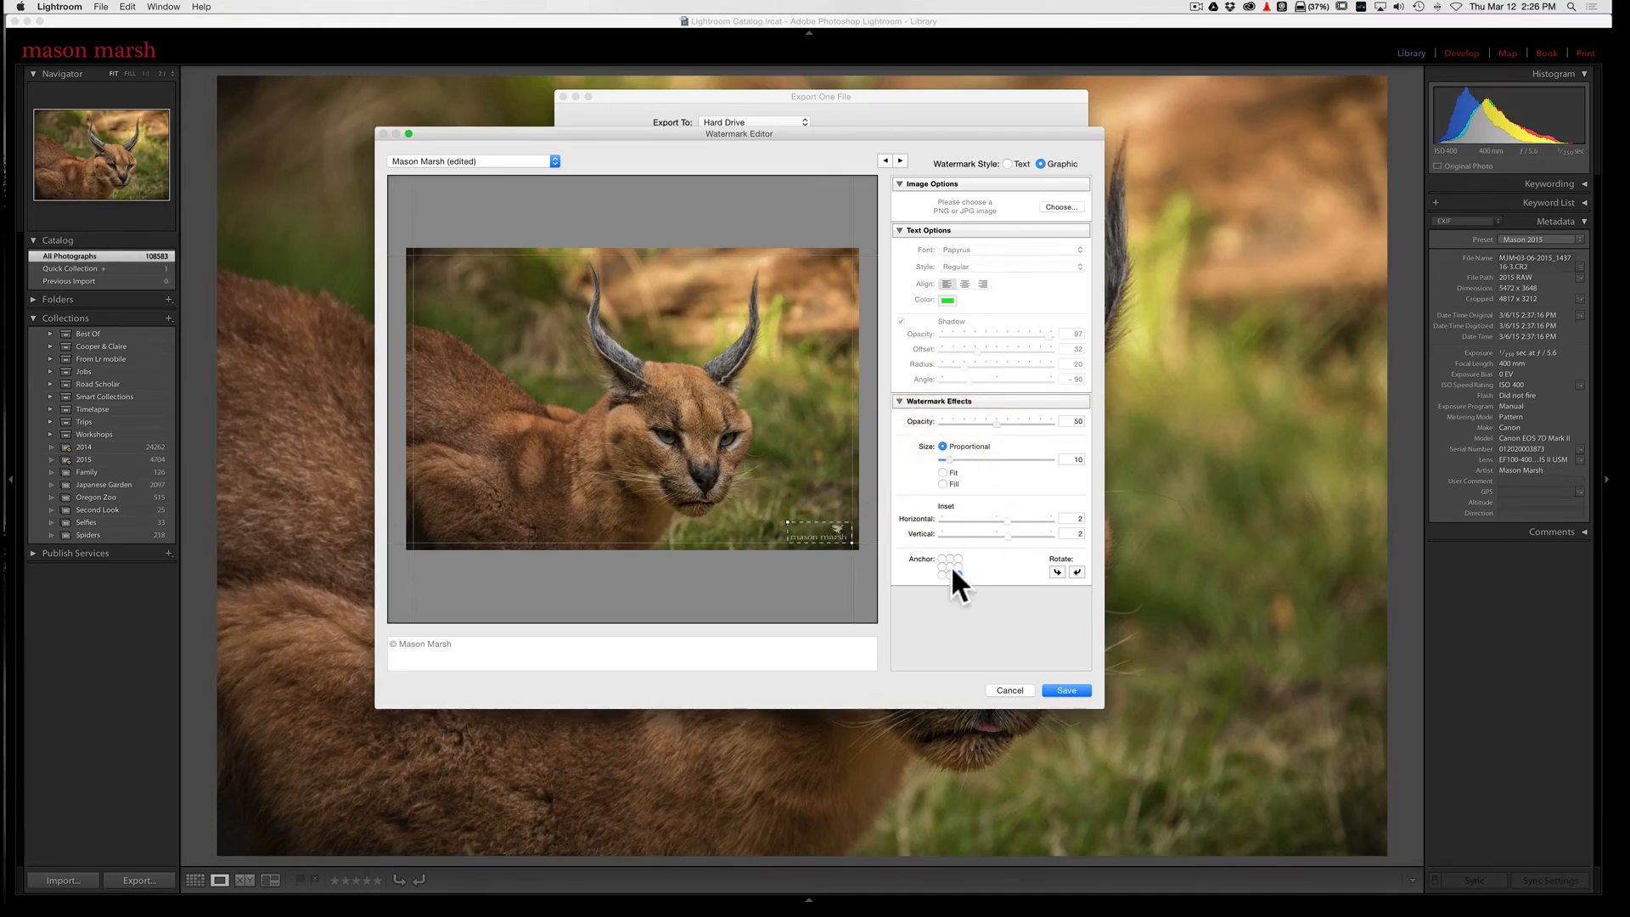
Step: Save the watermark settings as a new preset named with the photographer's first name
{"action": "left_click", "coordinate": [1065, 690]}
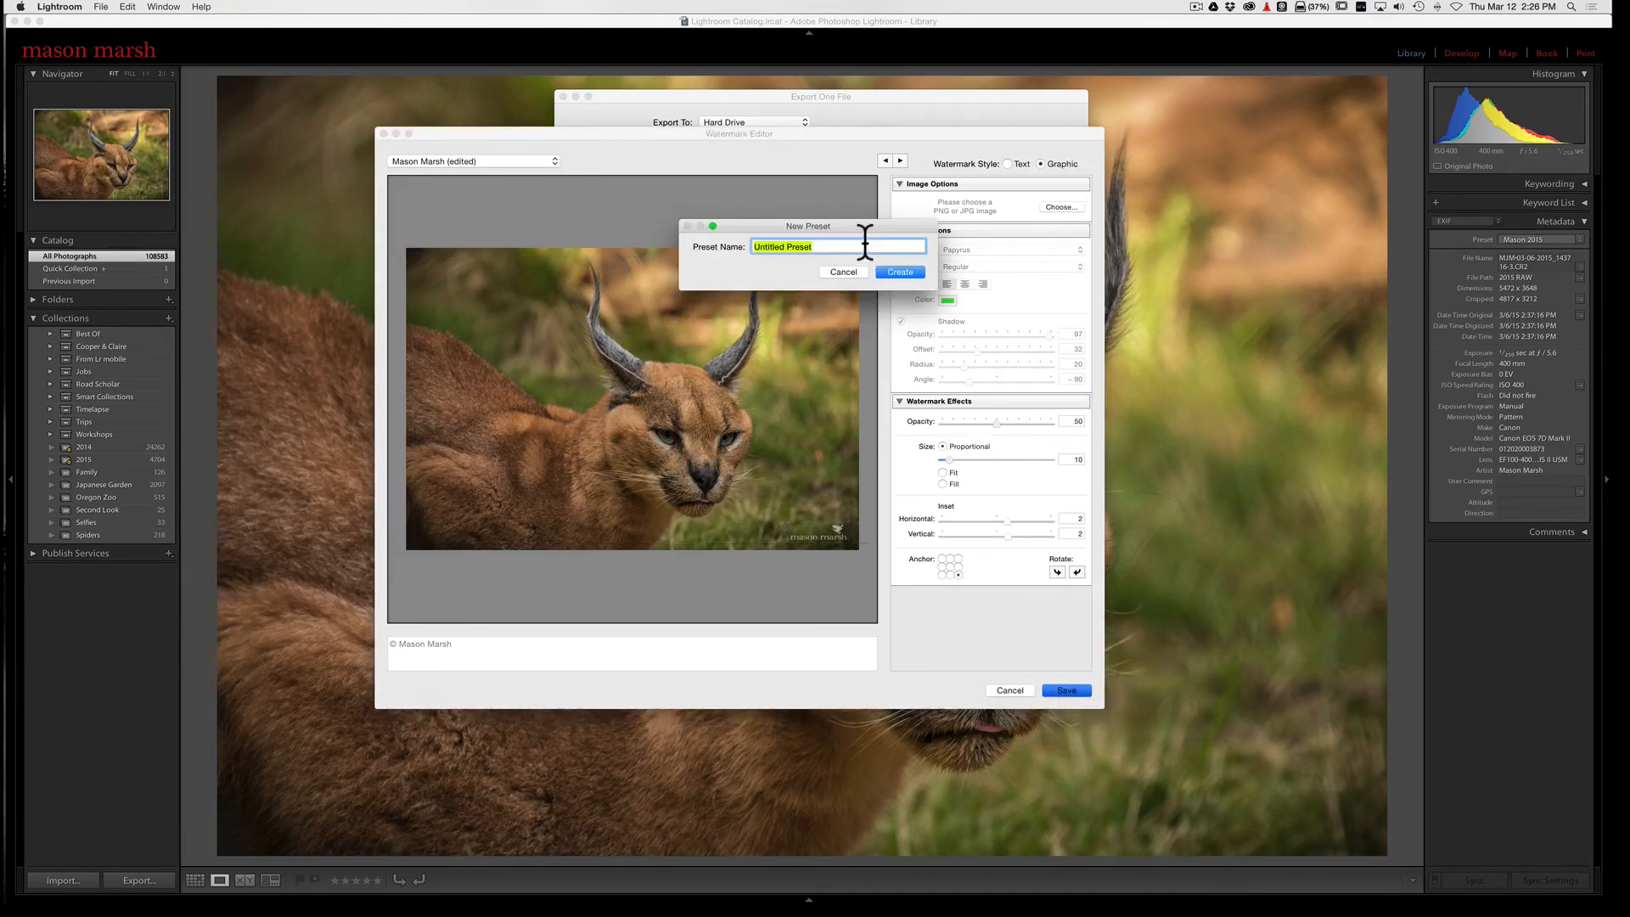
{"action": "type", "text": "Mason"}
{"action": "left_click", "coordinate": [898, 274]}
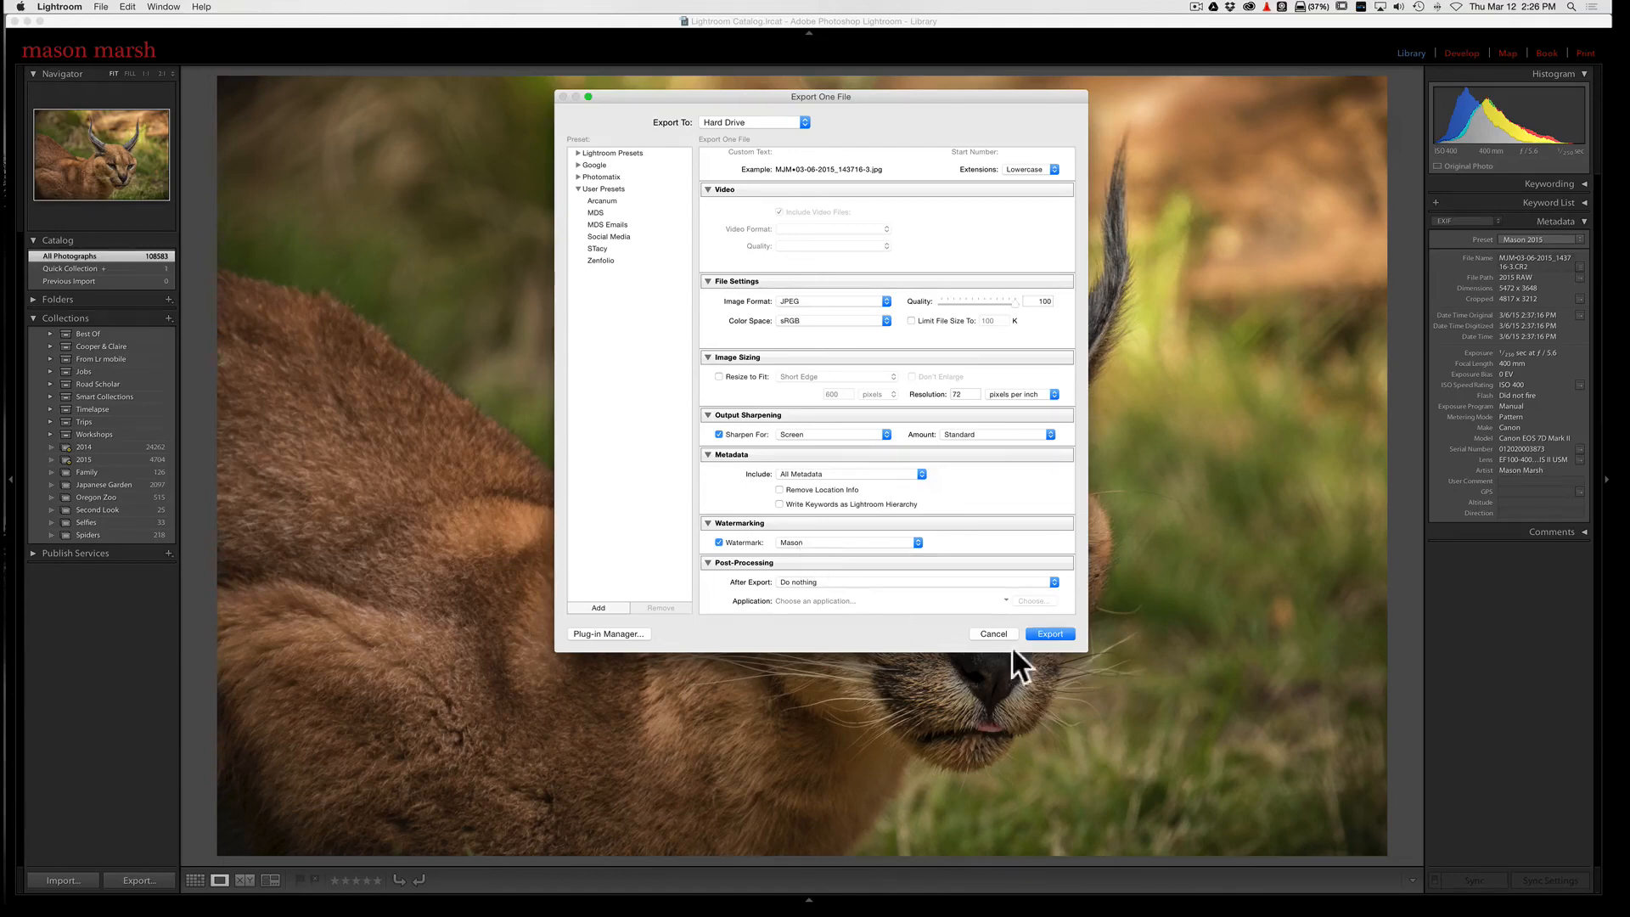
Step: Export the photo with the new watermark and open the exported JPEG from the desktop in Preview
{"action": "left_click", "coordinate": [1061, 633]}
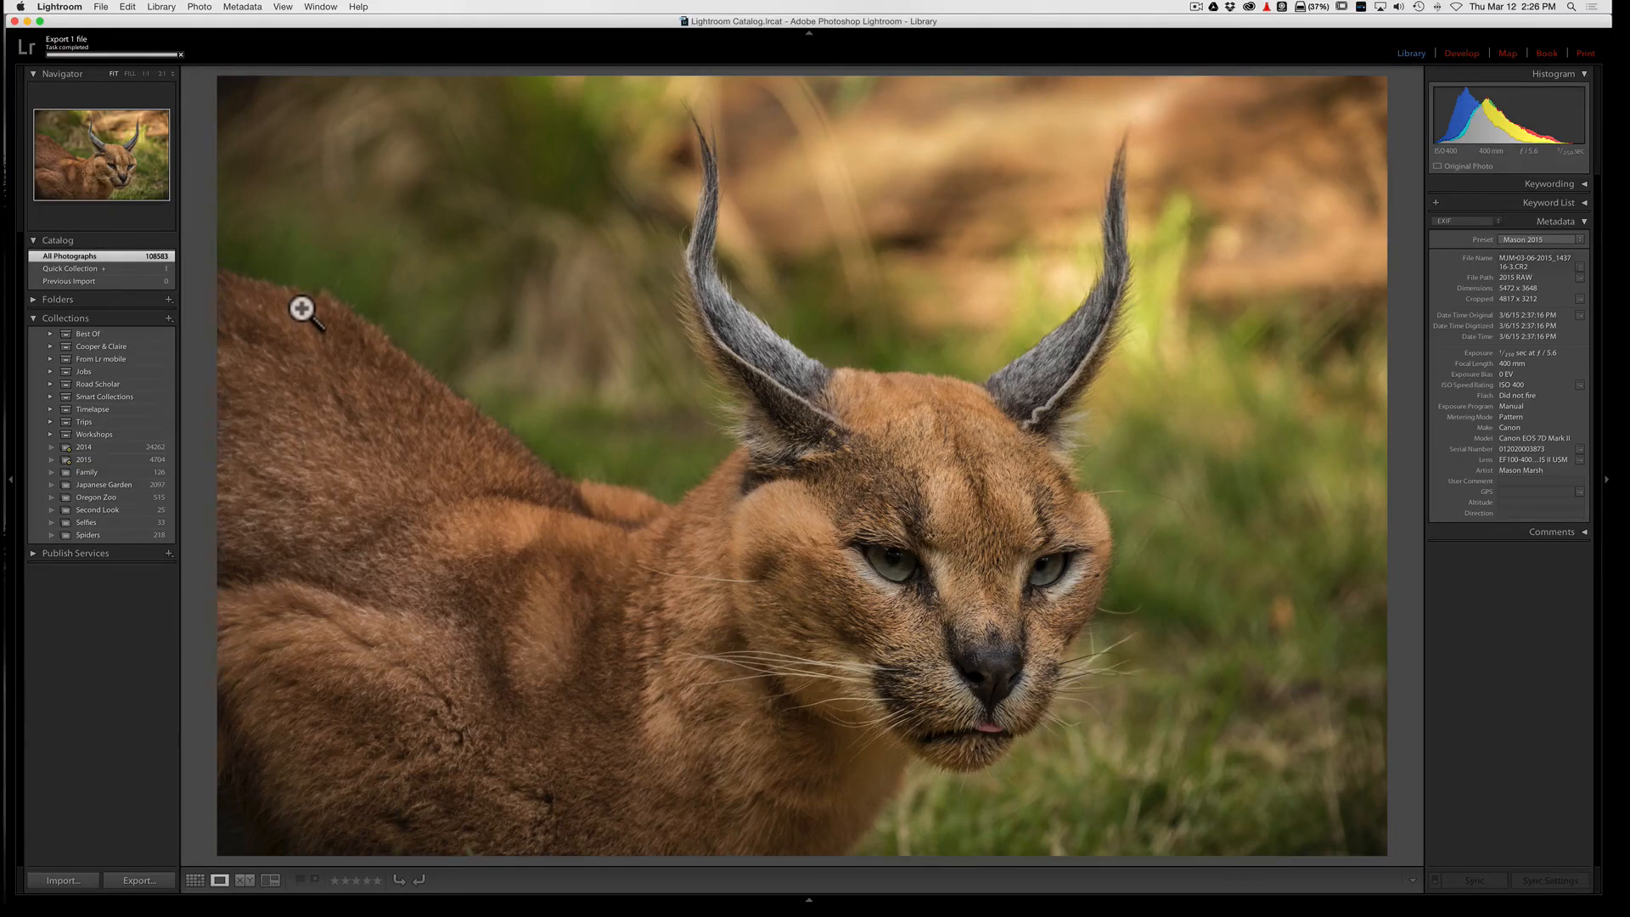
{"action": "left_click", "coordinate": [26, 19]}
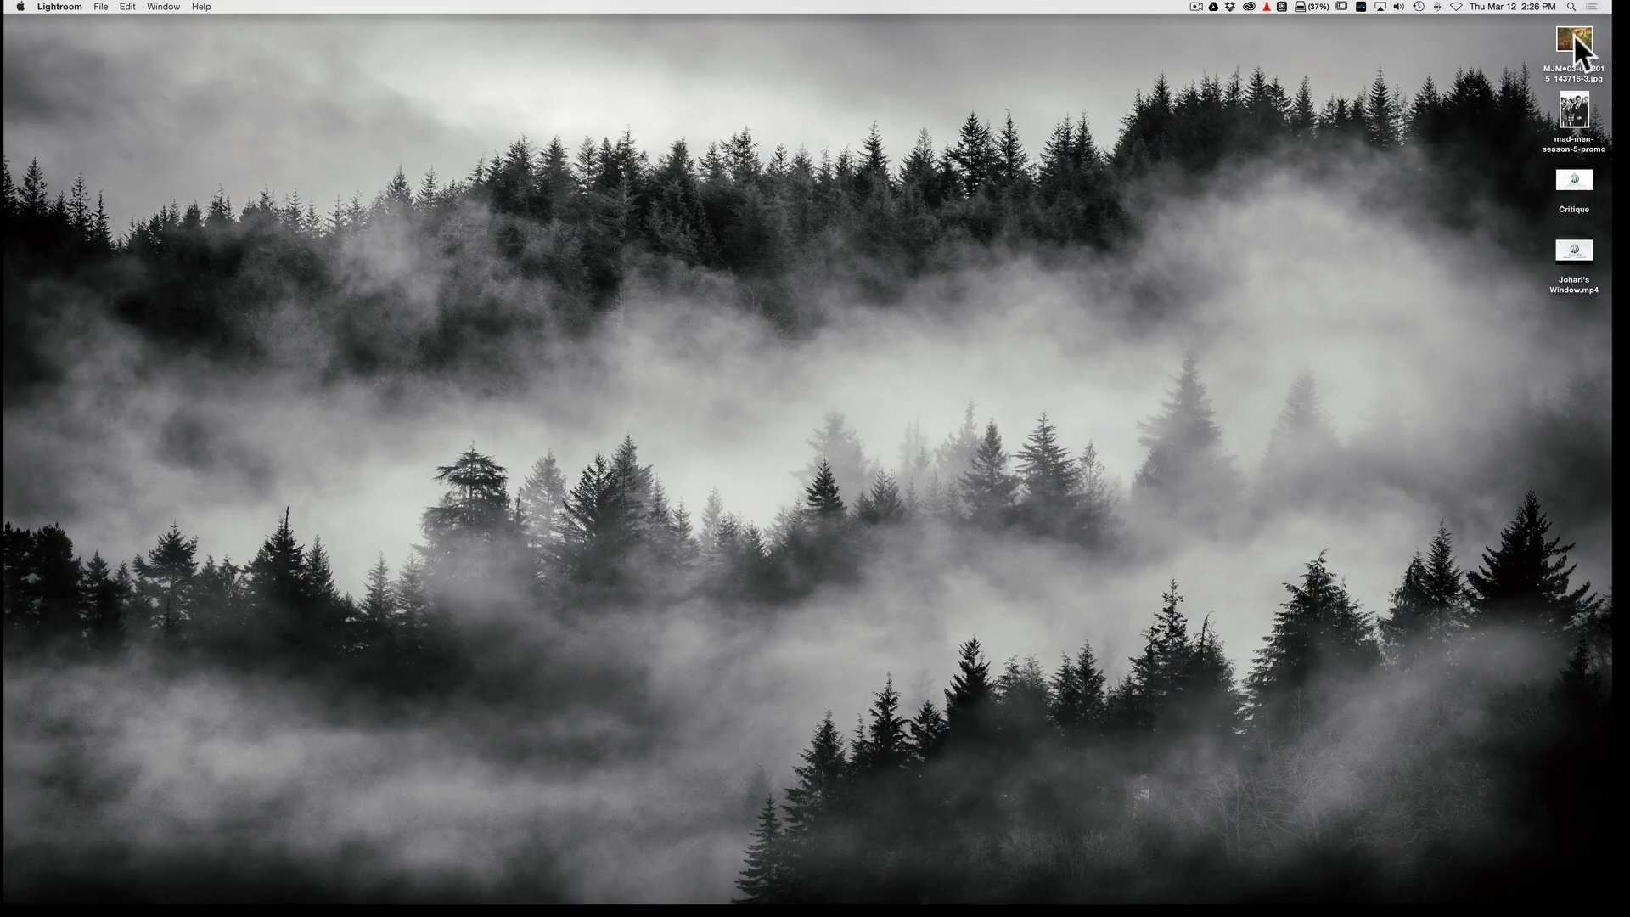
{"action": "double_click", "coordinate": [1574, 39]}
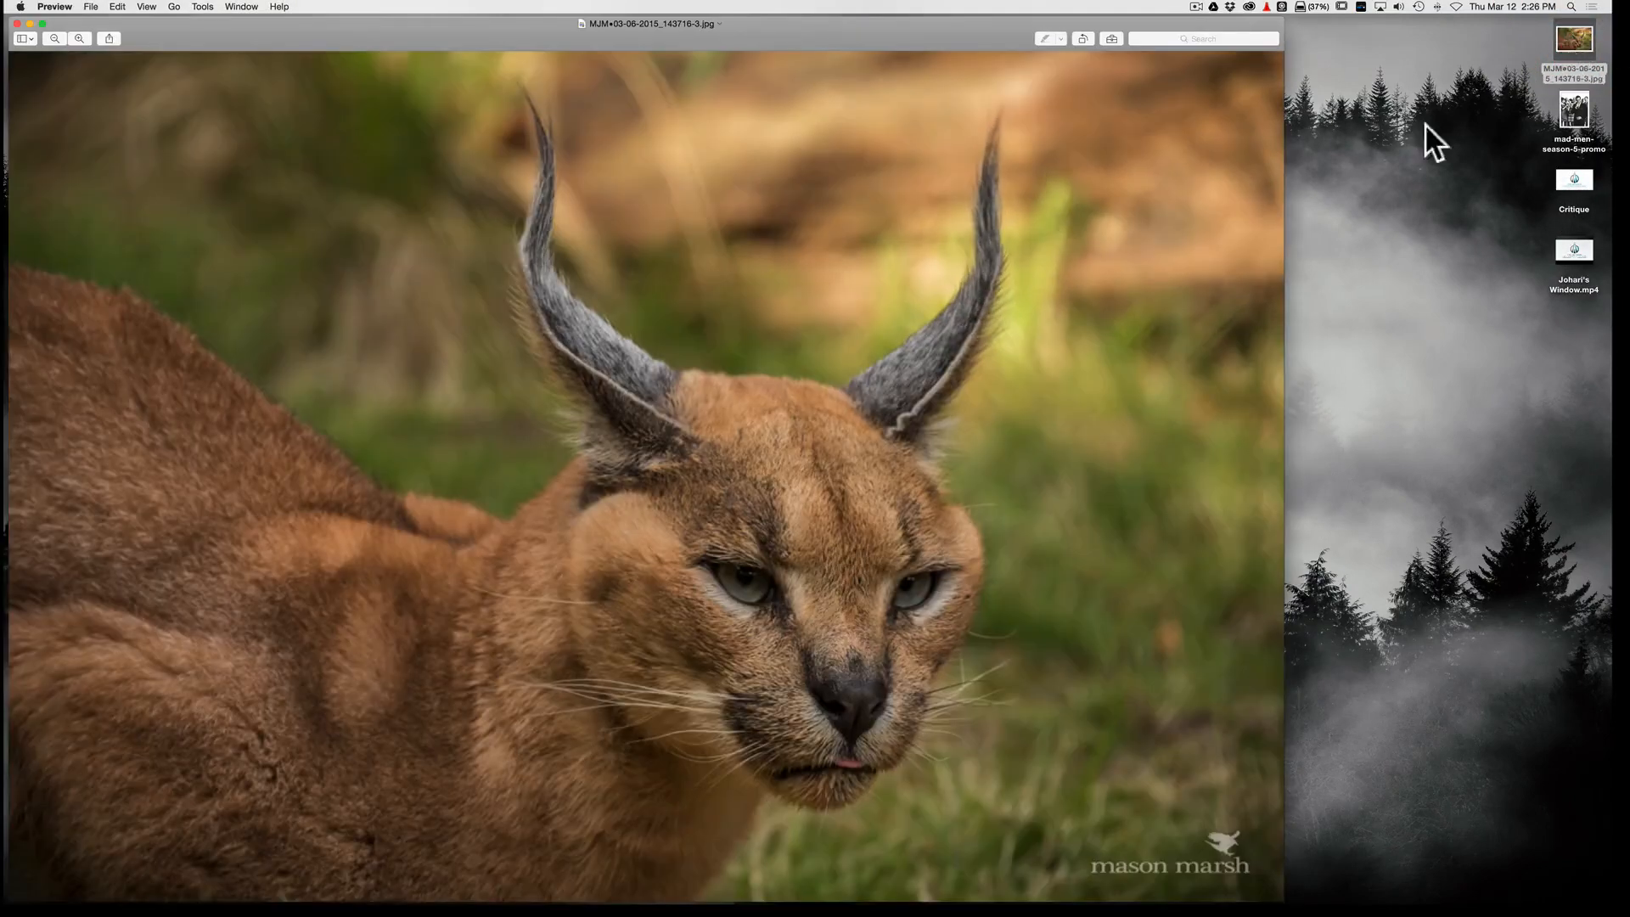